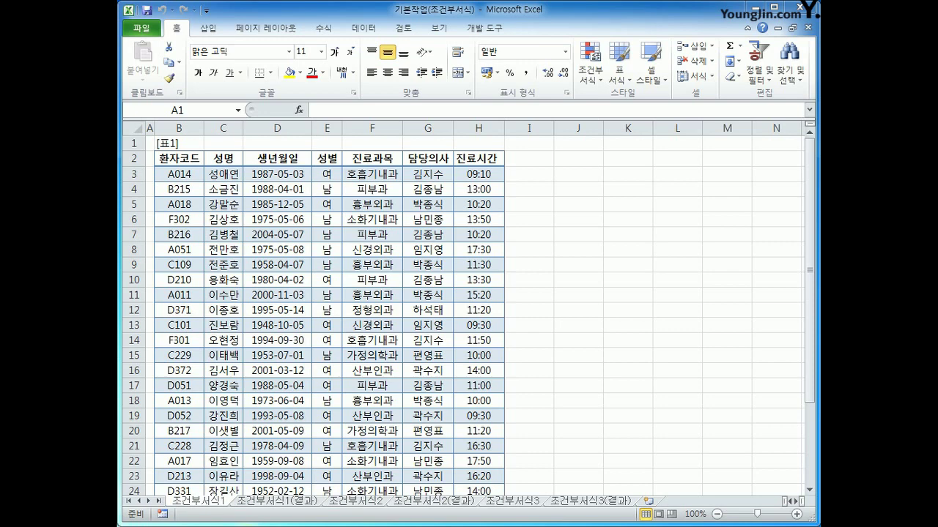
click(191, 176)
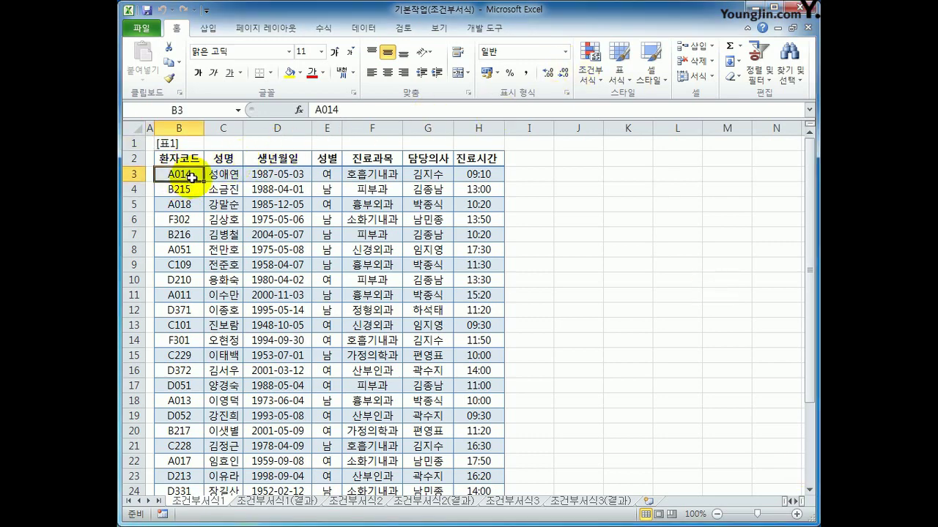
drag(184, 156, 455, 153)
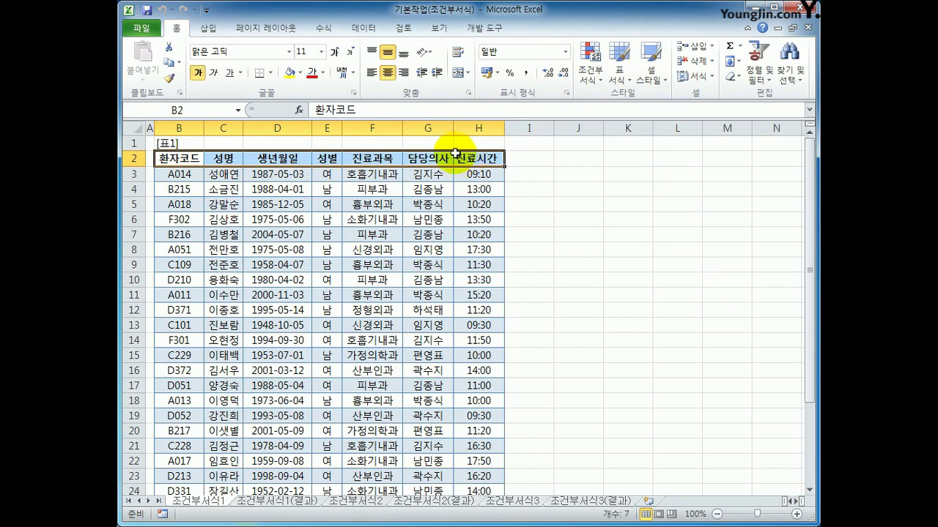
click(180, 176)
drag(181, 176, 452, 472)
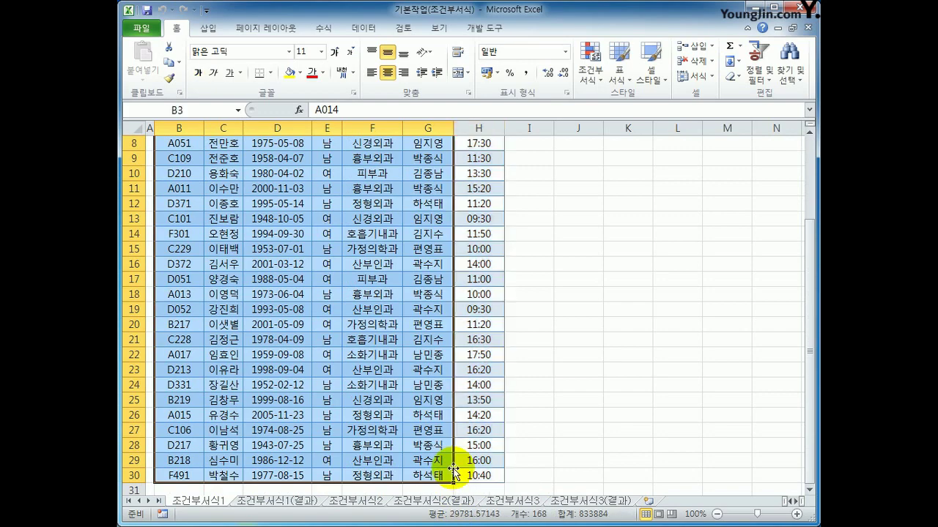
scroll(350, 285, up, 3)
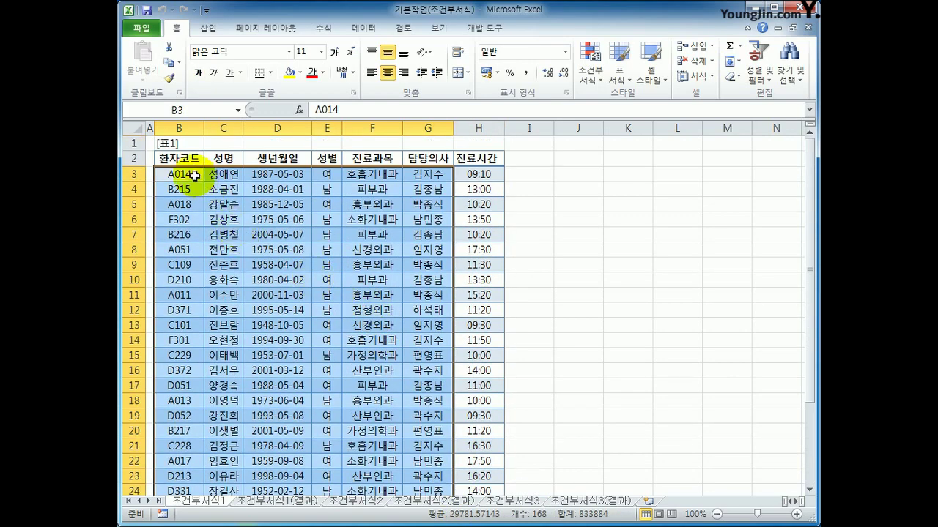
Select the data range B3:H30 and start a new conditional formatting rule that uses a formula to determine the cells
drag(179, 175, 505, 460)
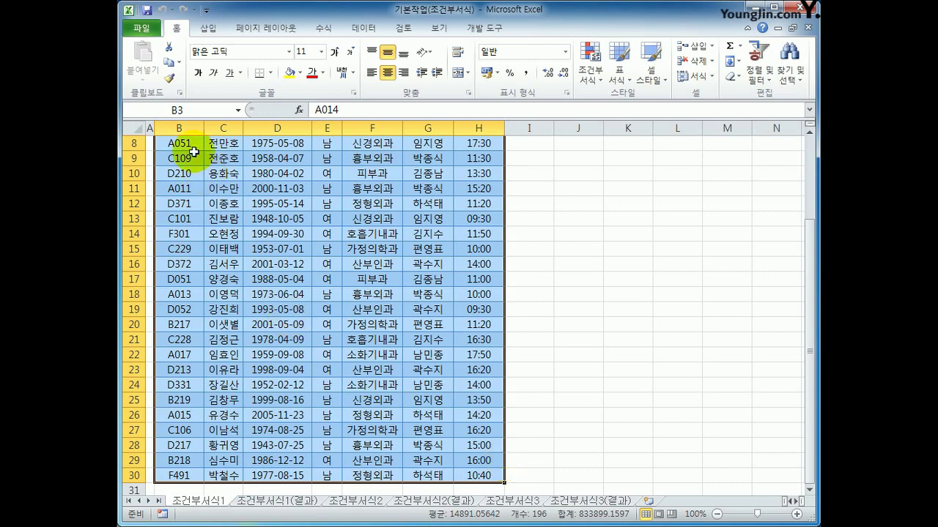
click(589, 79)
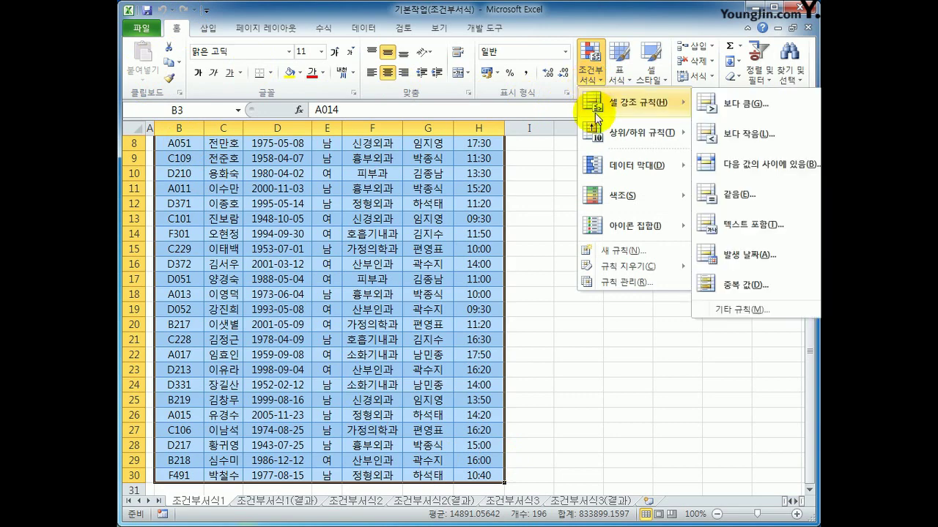
click(614, 252)
drag(602, 216, 509, 186)
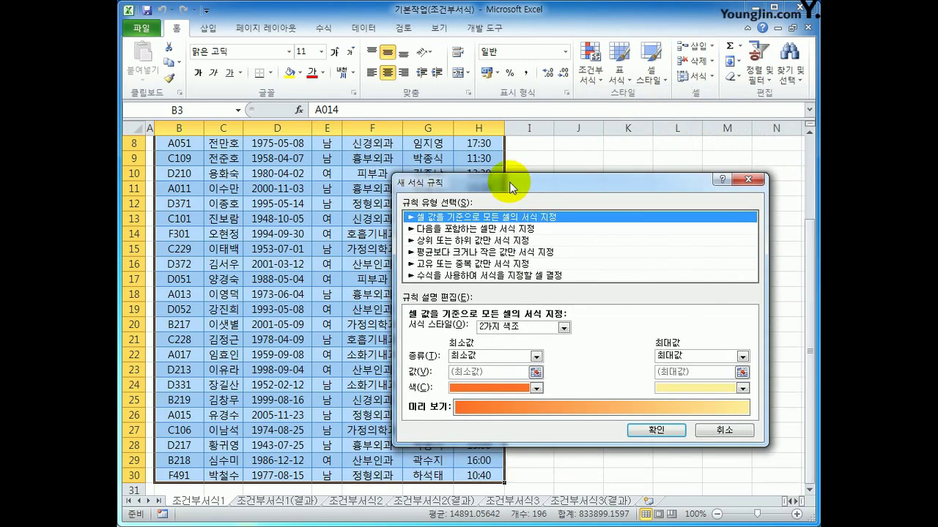
click(480, 275)
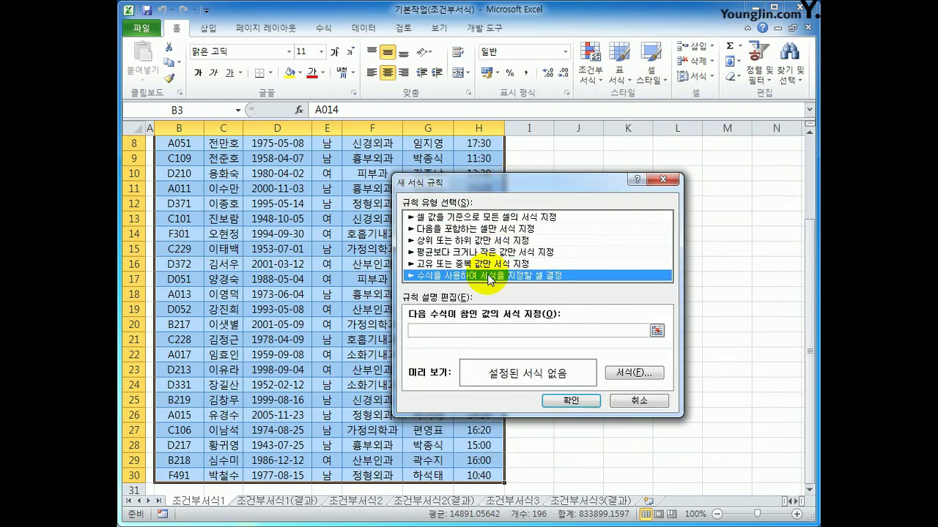
click(486, 331)
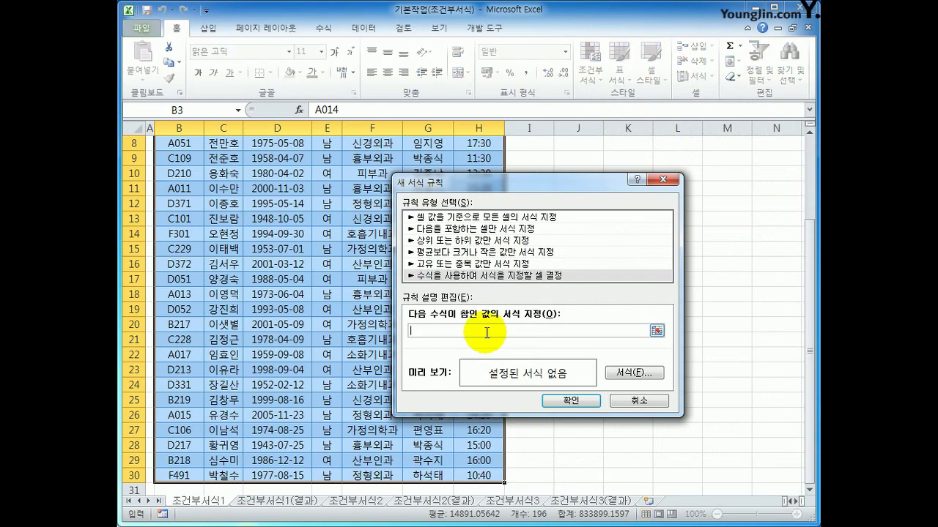
scroll(486, 331, up, 3)
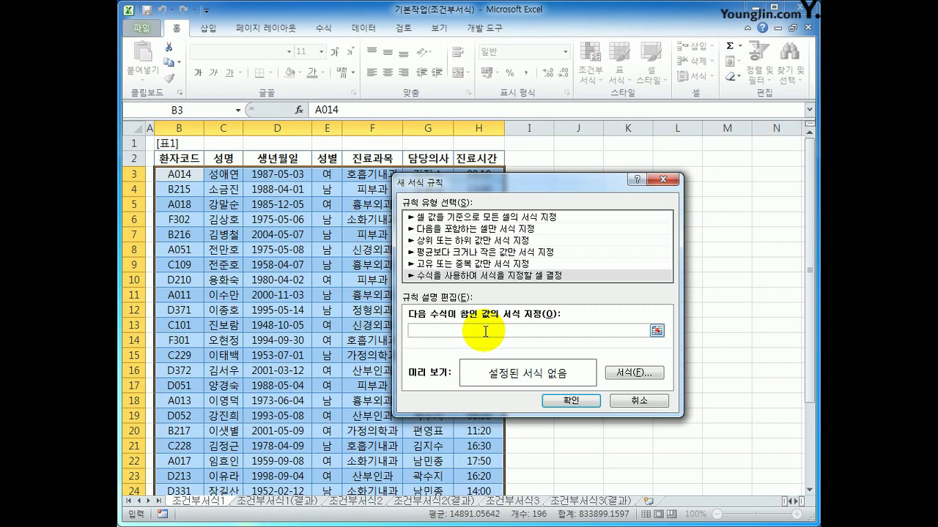
text(ㅋ)
key(BackSpace)
text(=)
key(BackSpace)
text(=)
key(BackSpace)
Enter the start of the rule formula, =and(right($B3,1)="1", with the patient code reference fixed on the column only
text(=and()
text(right()
click(185, 176)
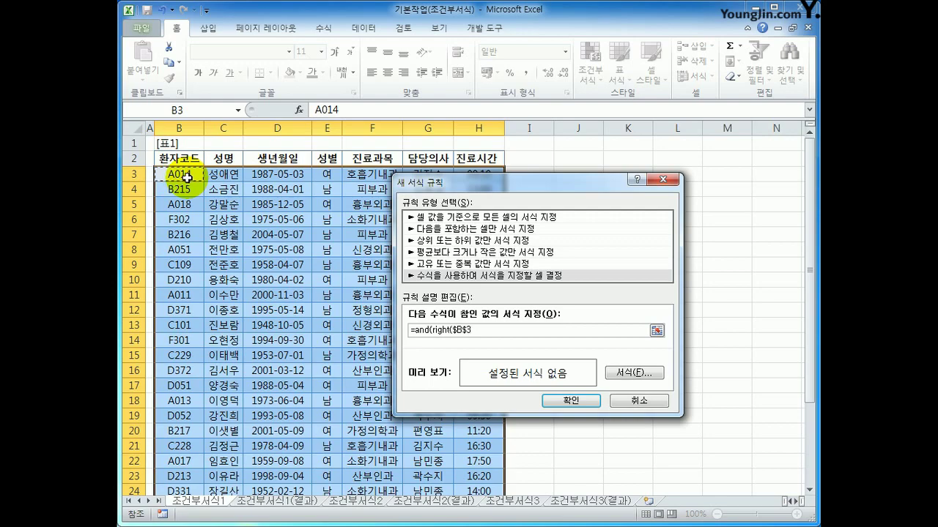
scroll(187, 324, down, 3)
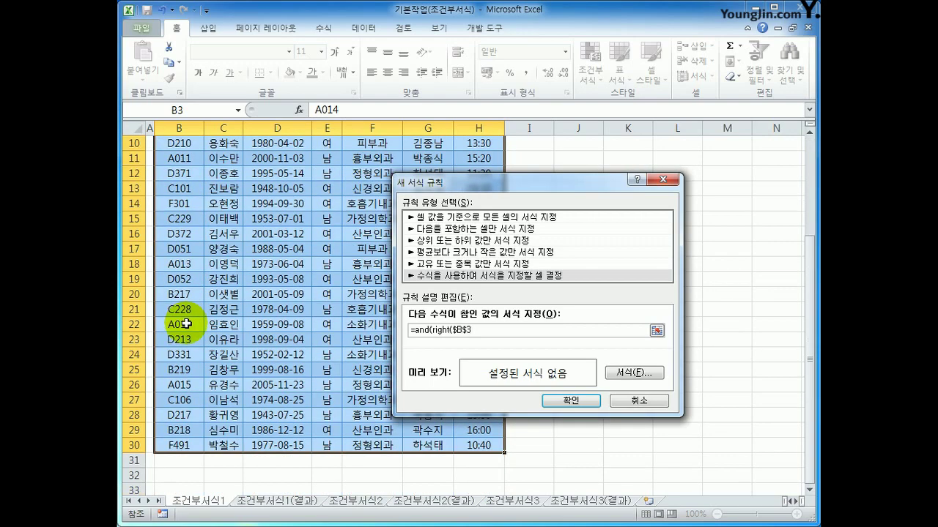
scroll(187, 324, up, 3)
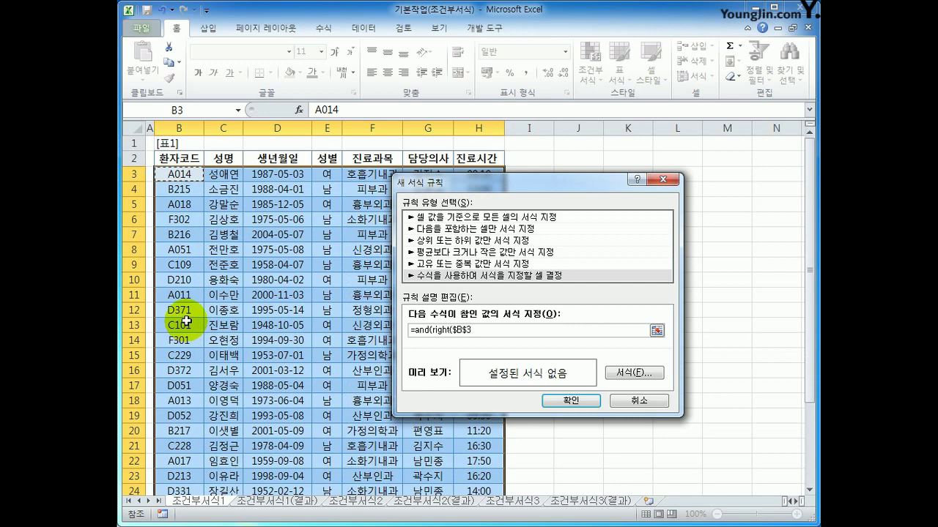
click(458, 329)
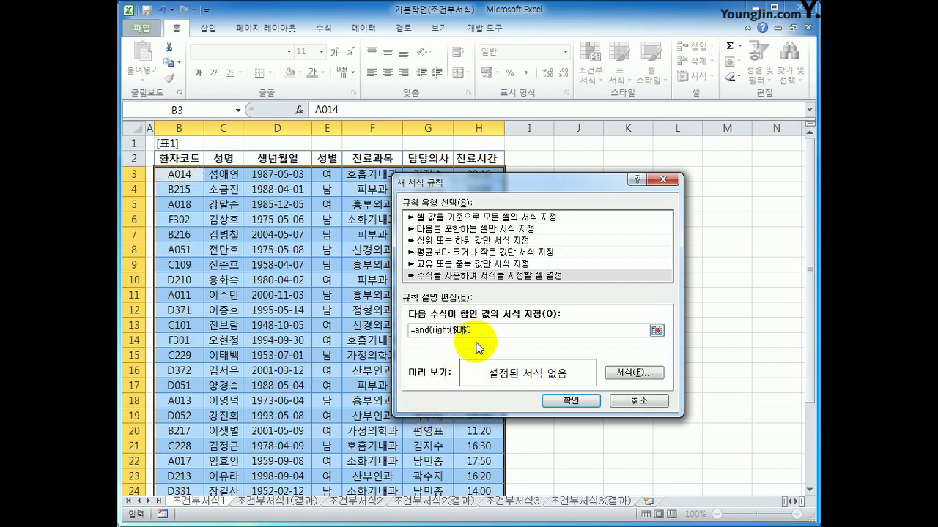
key(Delete)
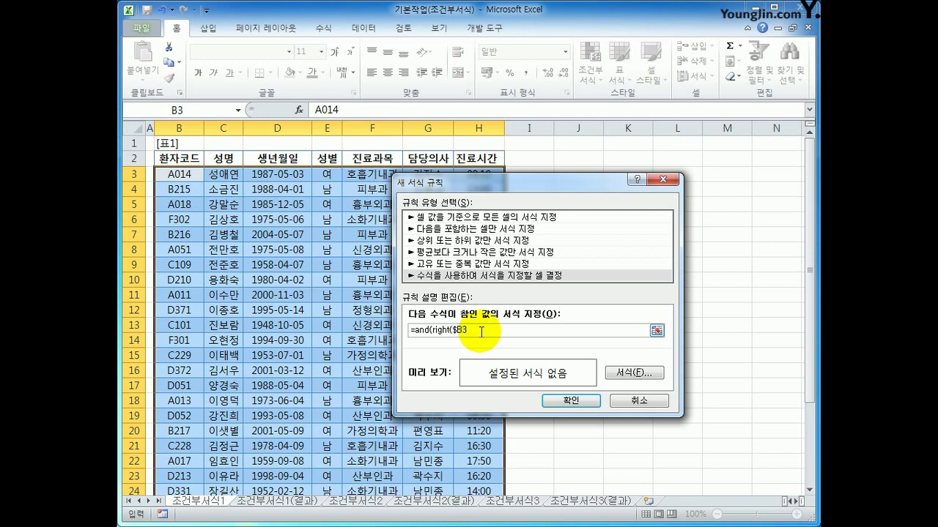
text(, 1)=)
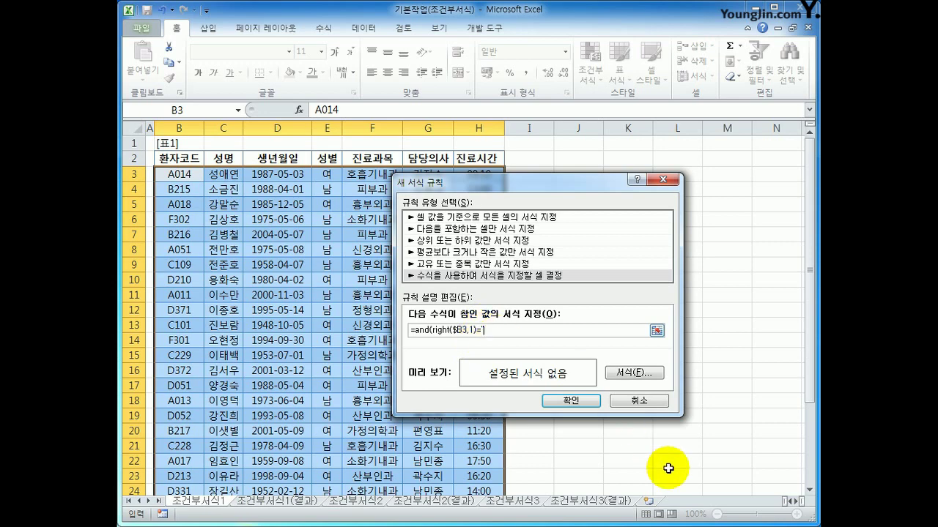
text("1")
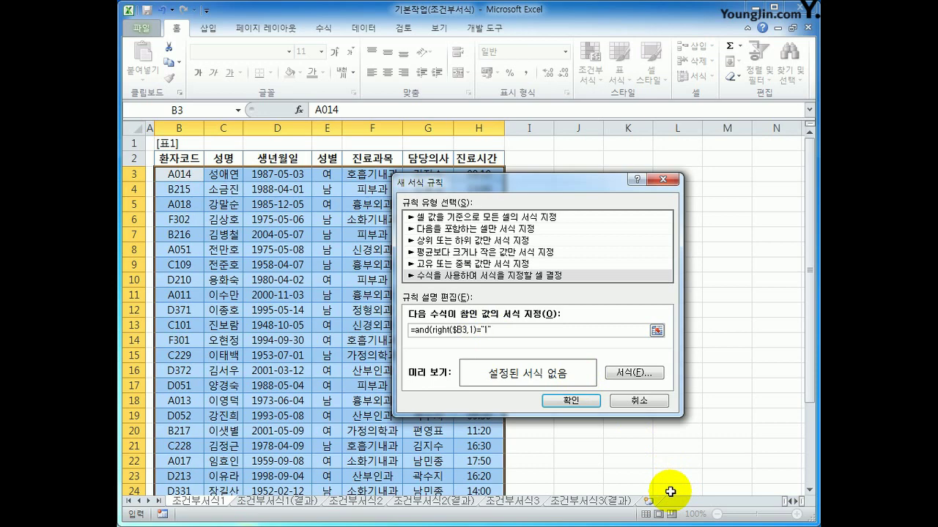
text(,)
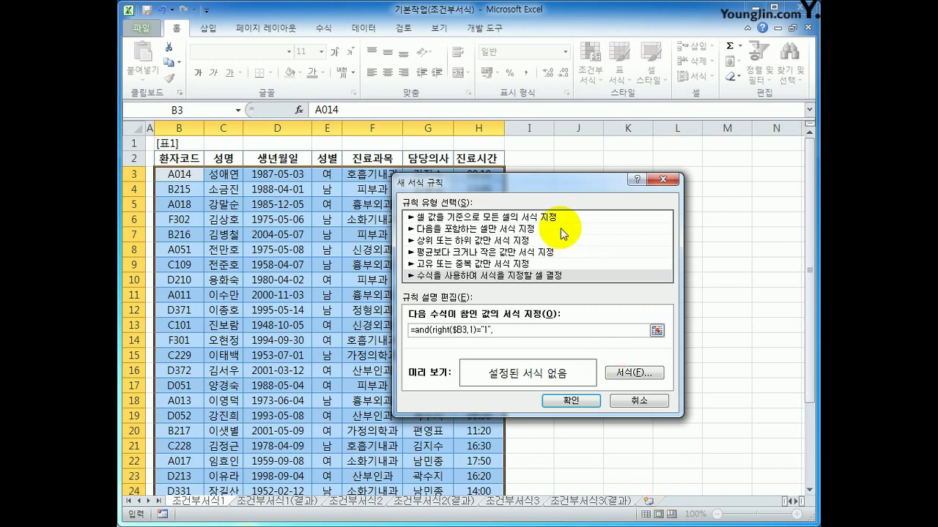
Complete the rule formula with the second condition len($F3)=4) for the 진료과목 column, fixing only the column
drag(555, 182, 627, 187)
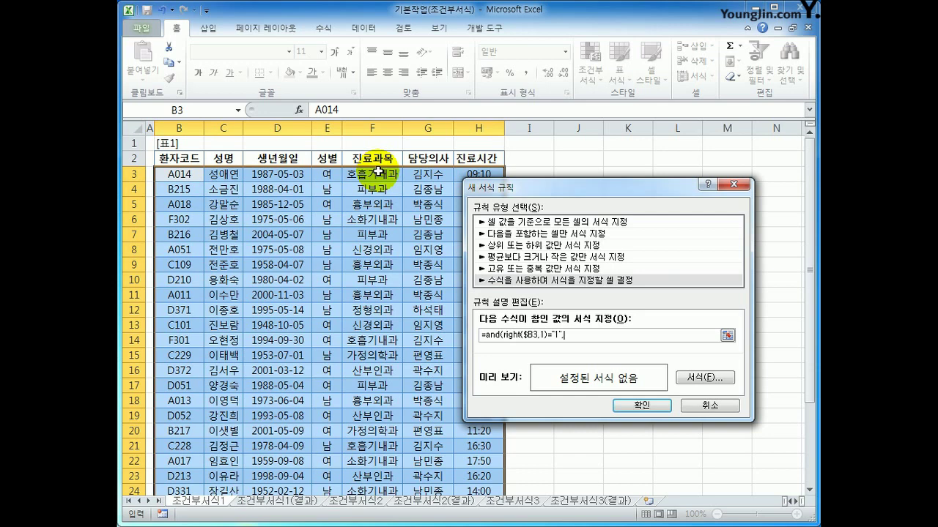
text(len()
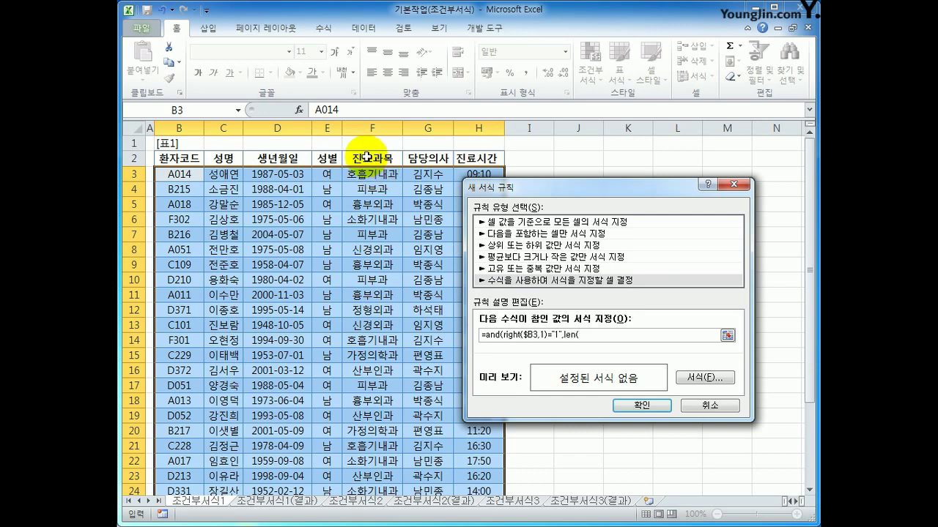
click(392, 174)
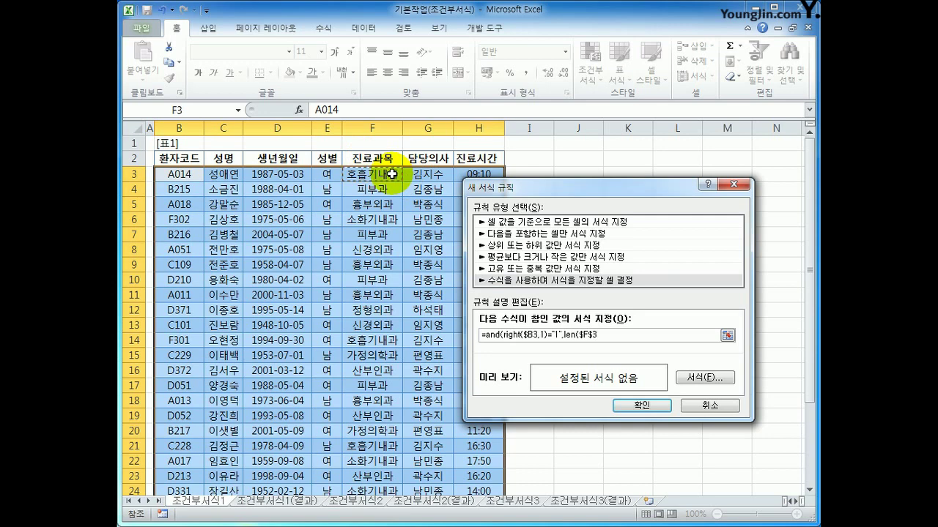
click(600, 337)
key(F4)
key(F4)
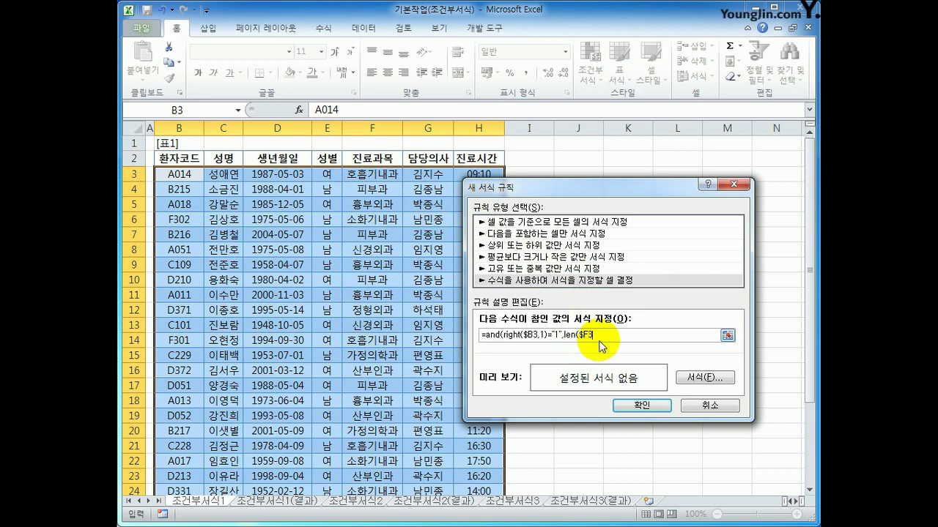
text()=4)
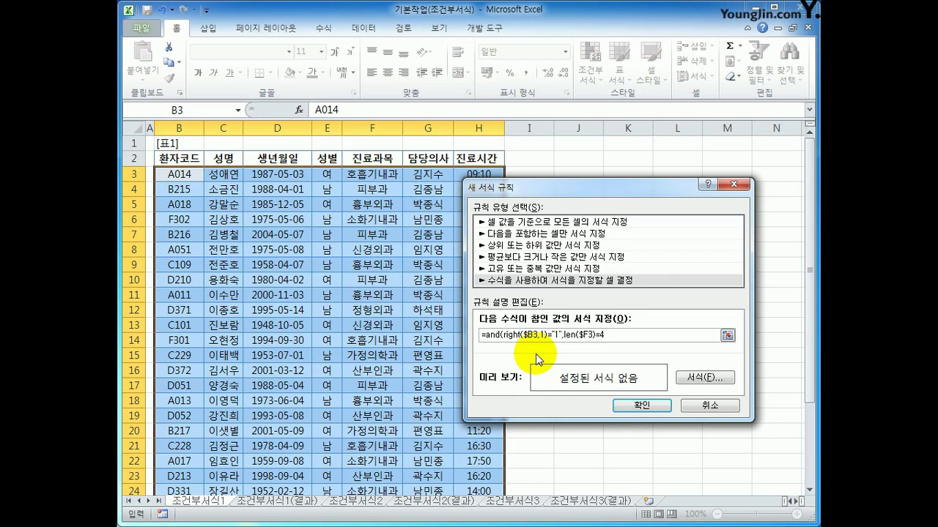
text())
Set the rule's font format to bold (굵게) in standard light blue and apply the rule to the range
click(723, 378)
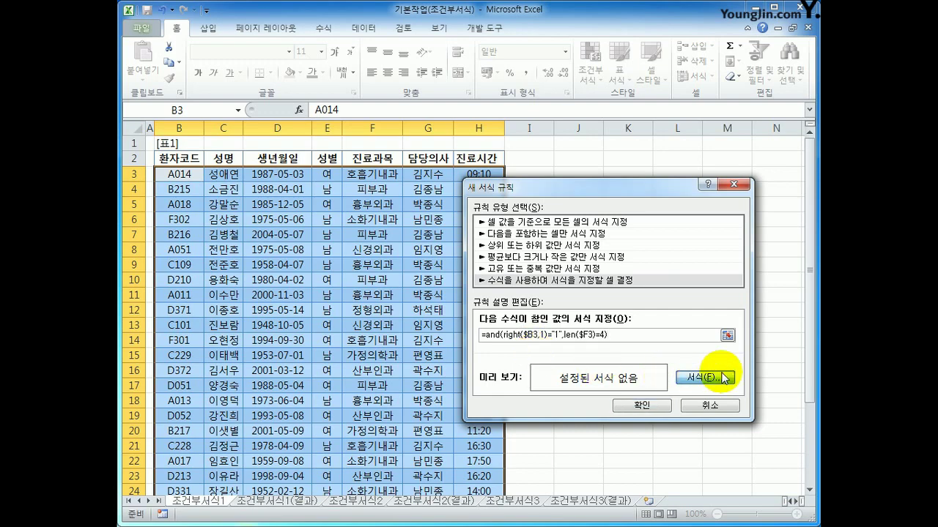
drag(697, 199, 556, 100)
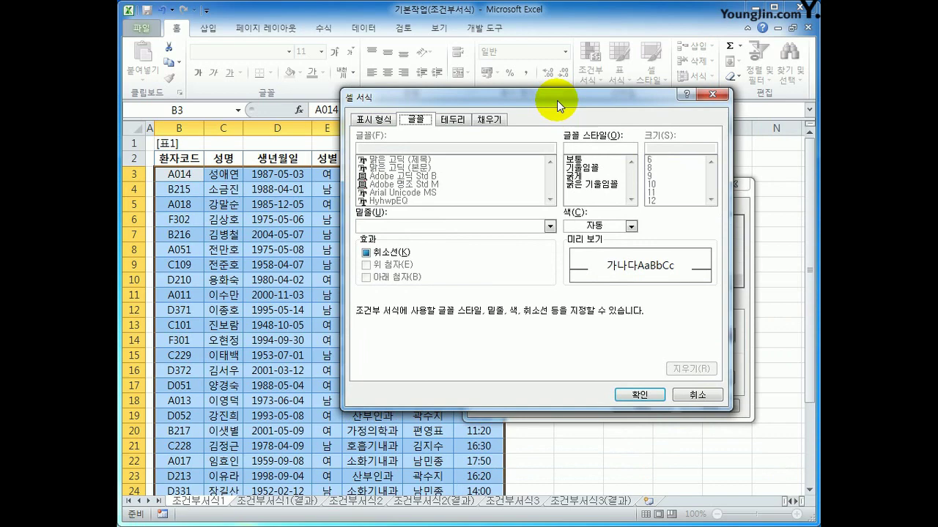
click(584, 177)
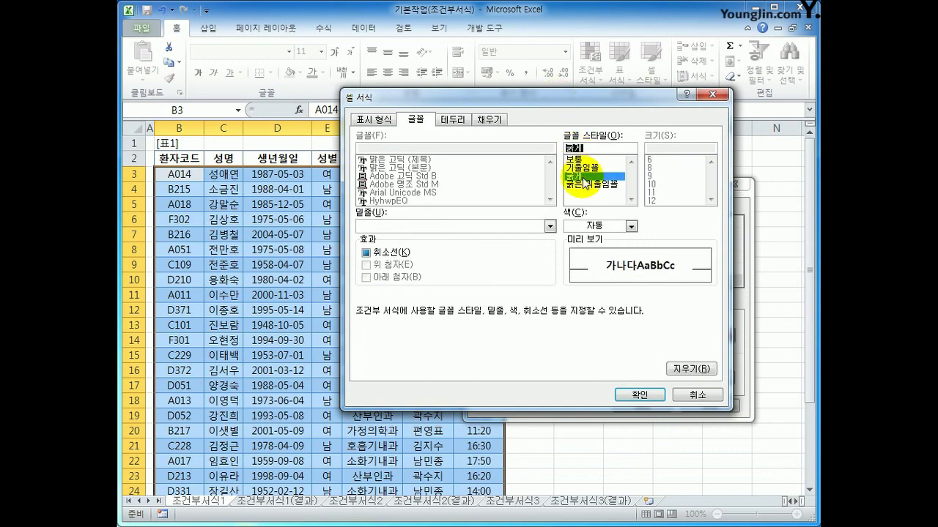
click(628, 226)
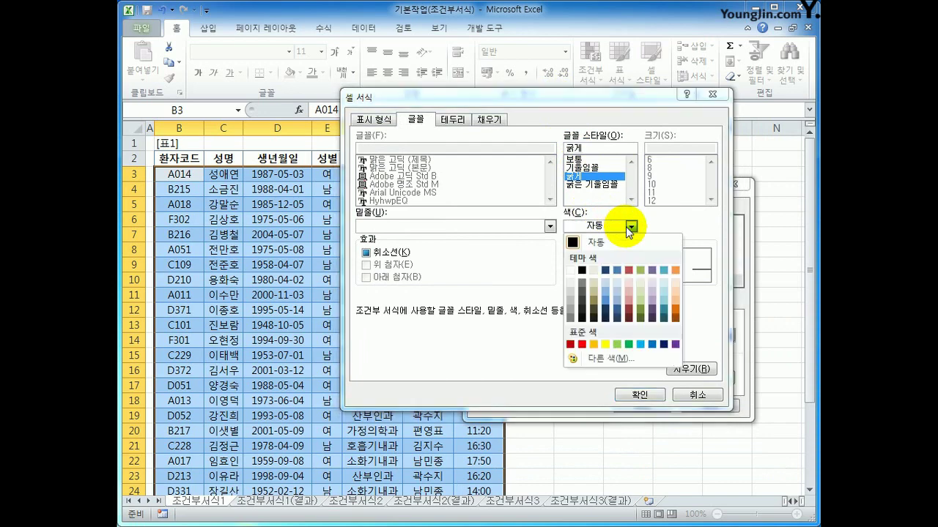
click(641, 345)
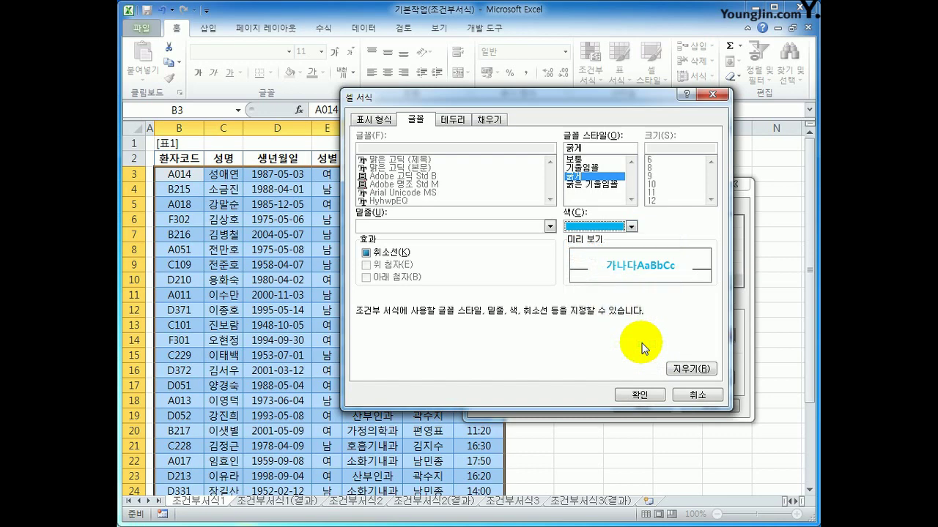
click(640, 395)
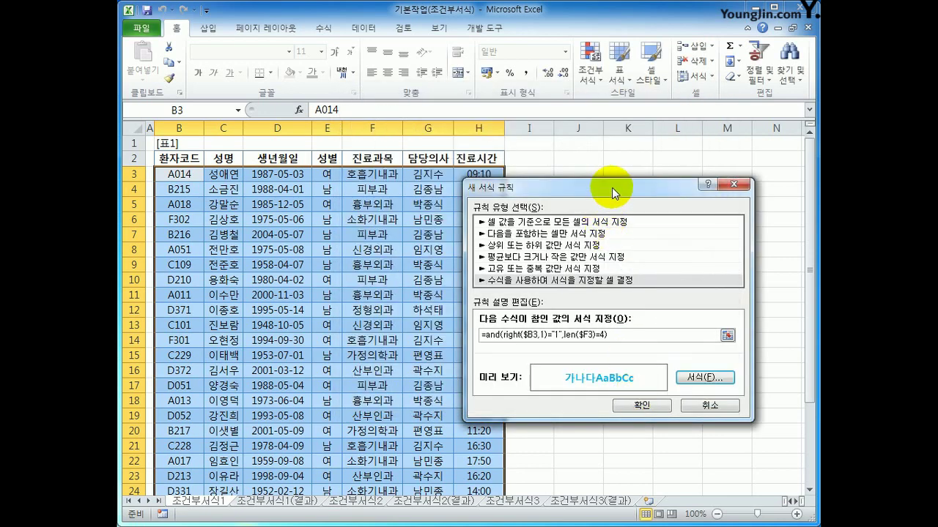
click(641, 407)
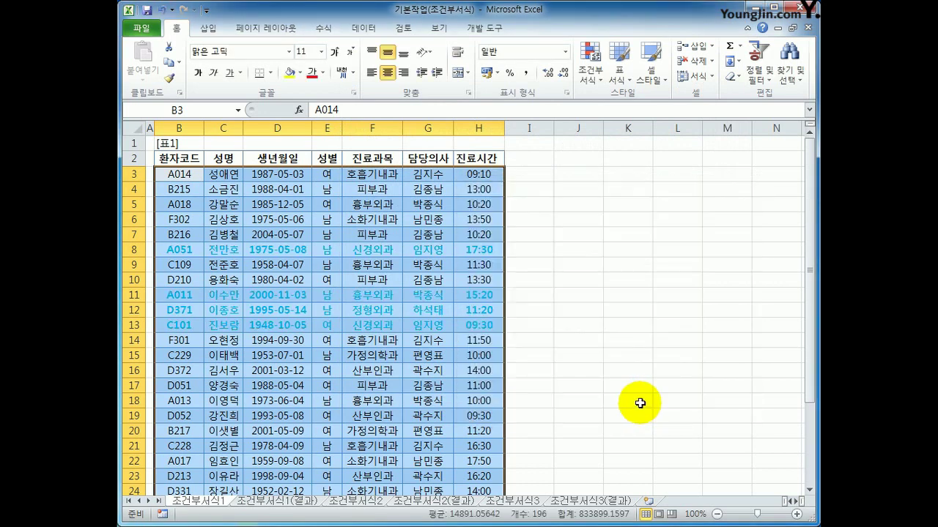
Check the 진료과목 and 환자코드 cells of the highlighted rows against both rule conditions throughout the table
click(641, 405)
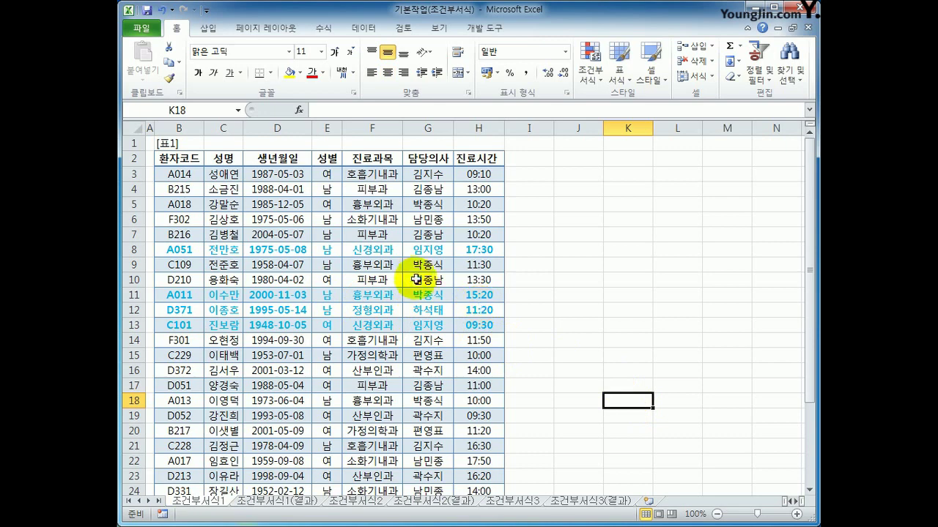
click(393, 250)
click(396, 295)
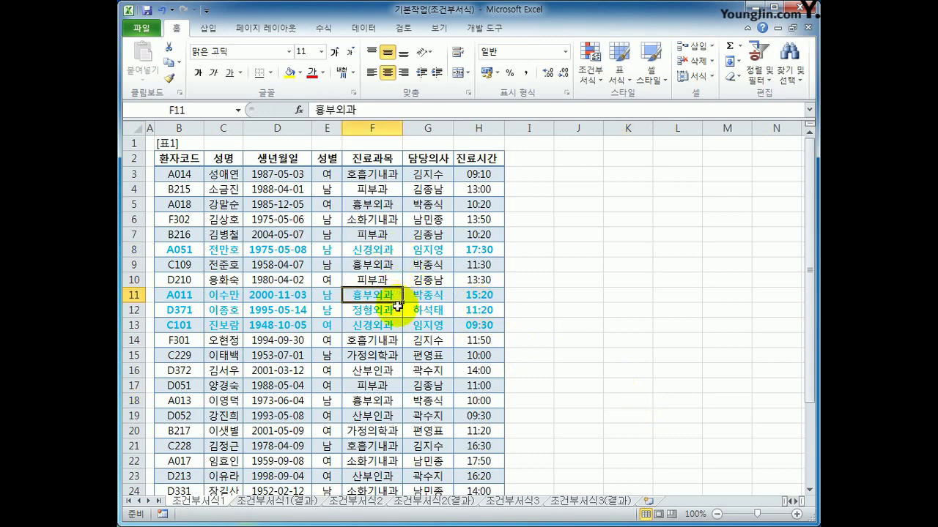
click(388, 310)
click(384, 325)
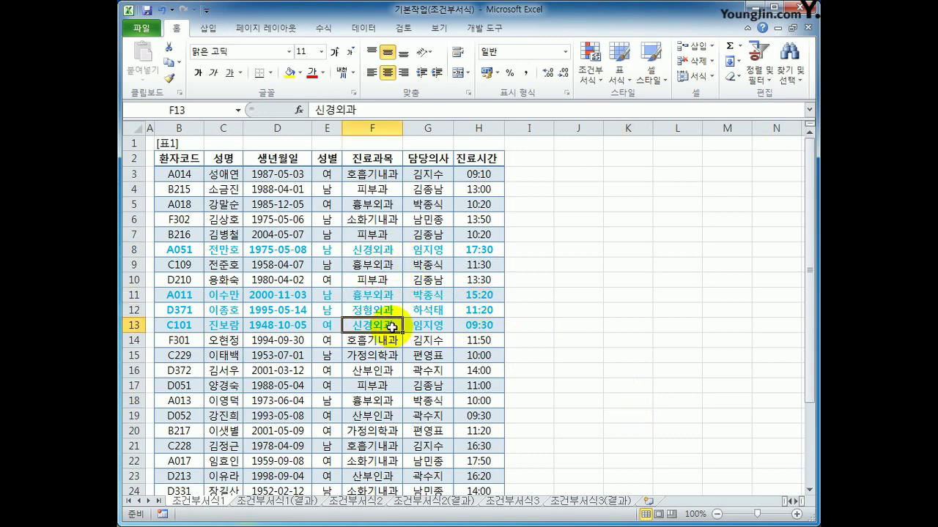
click(179, 250)
click(178, 295)
click(189, 310)
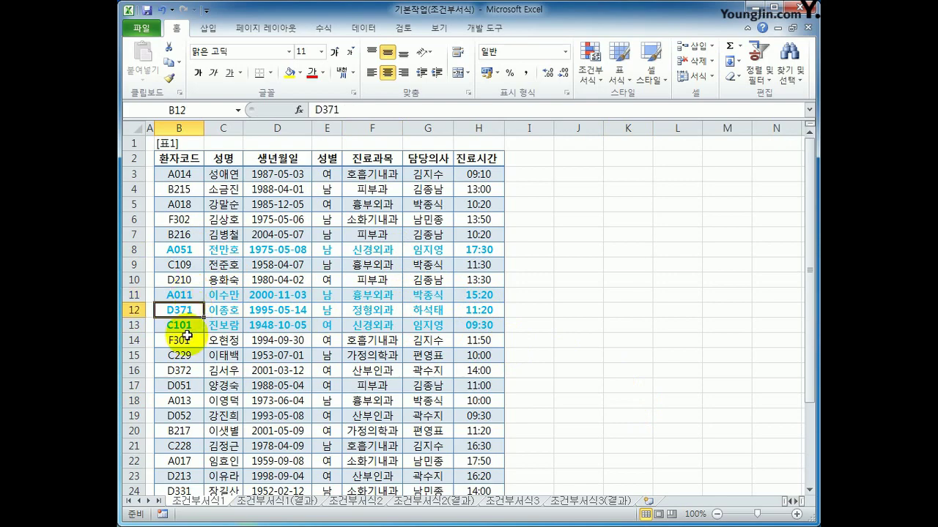
click(180, 326)
scroll(278, 375, down, 3)
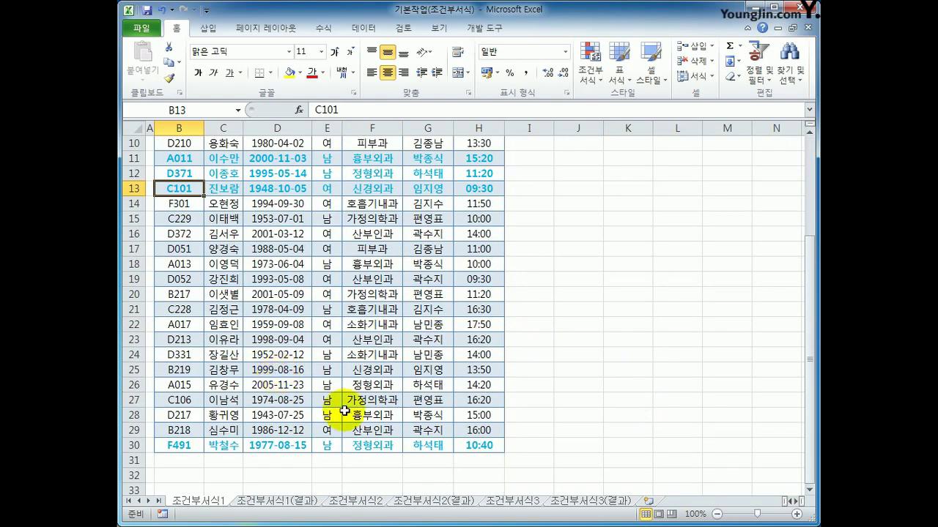
Compare the formatted table with the 조건부서식1(결과) sheet and return to 조건부서식1
scroll(423, 445, up, 1)
scroll(423, 445, up, 2)
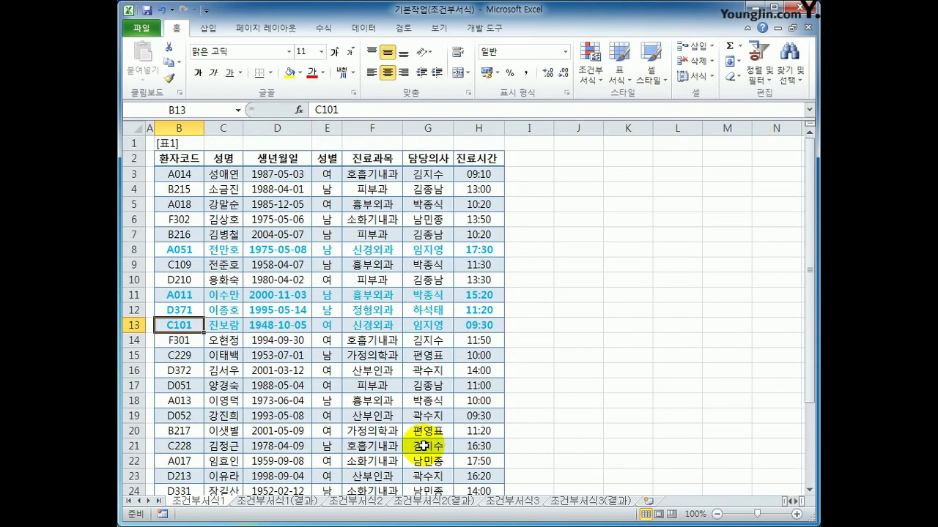
click(262, 503)
click(220, 503)
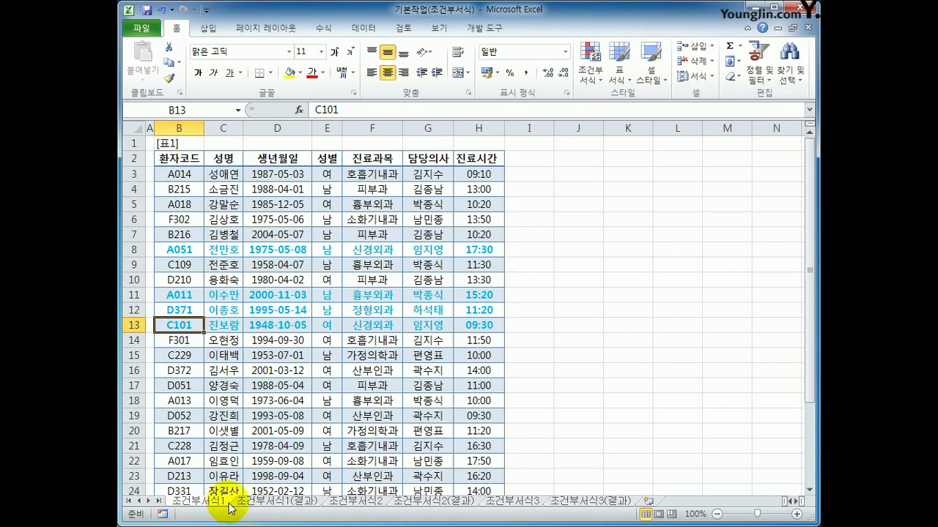
Start a new formula-based conditional formatting rule for the data rows A3:H24 on the 조건부서식2 sheet
click(357, 501)
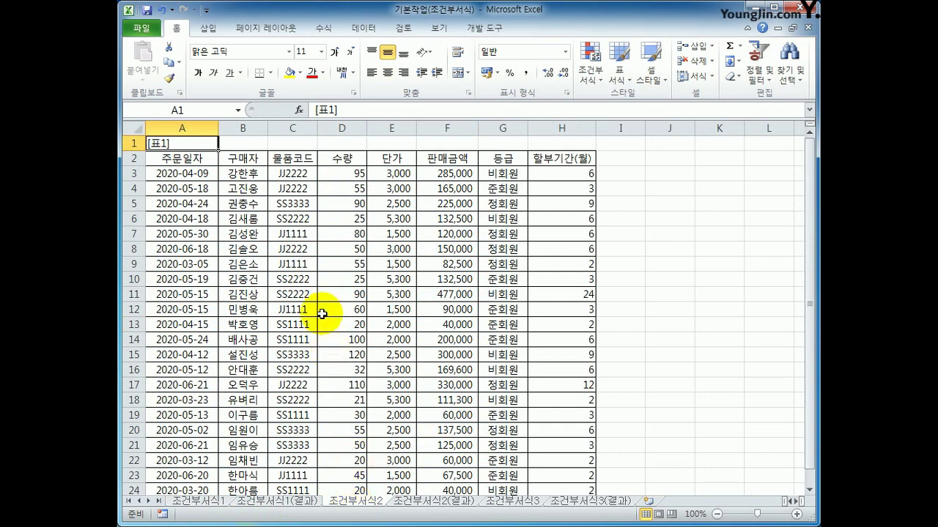
drag(193, 159, 549, 157)
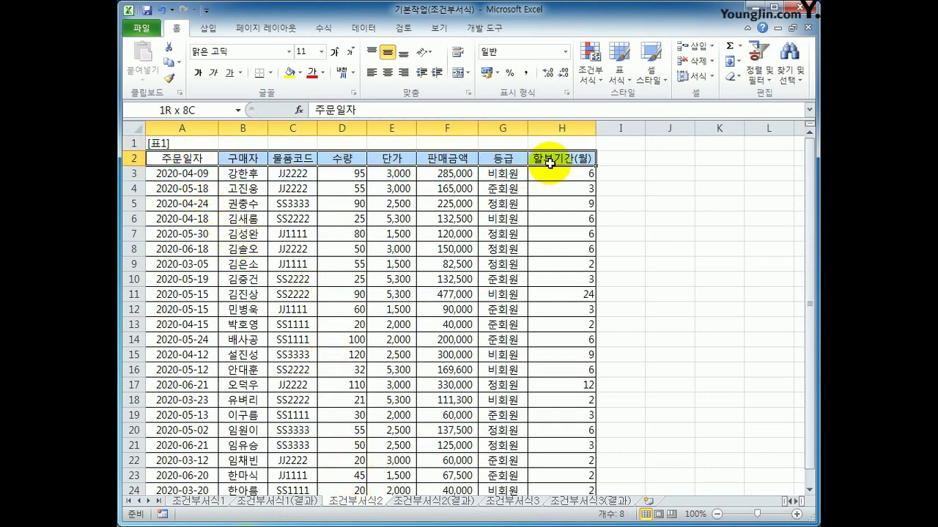
drag(180, 175, 559, 430)
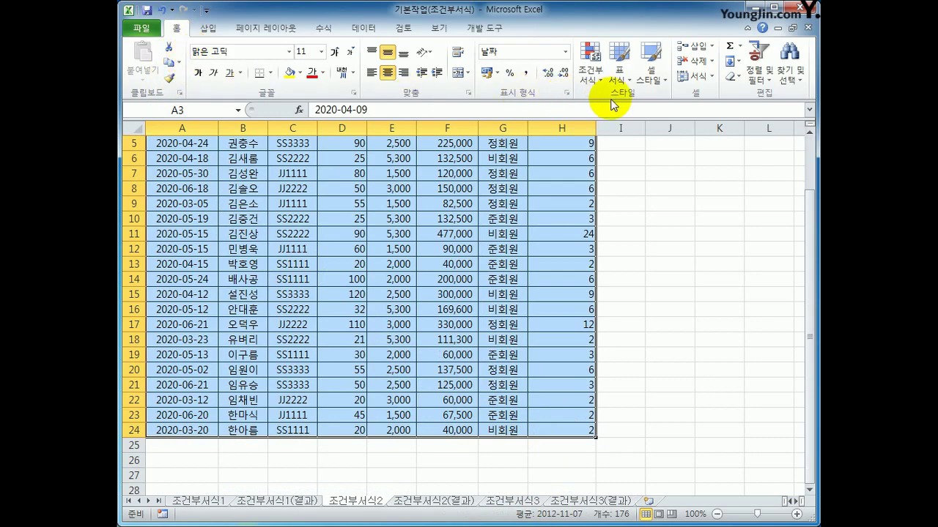
click(584, 80)
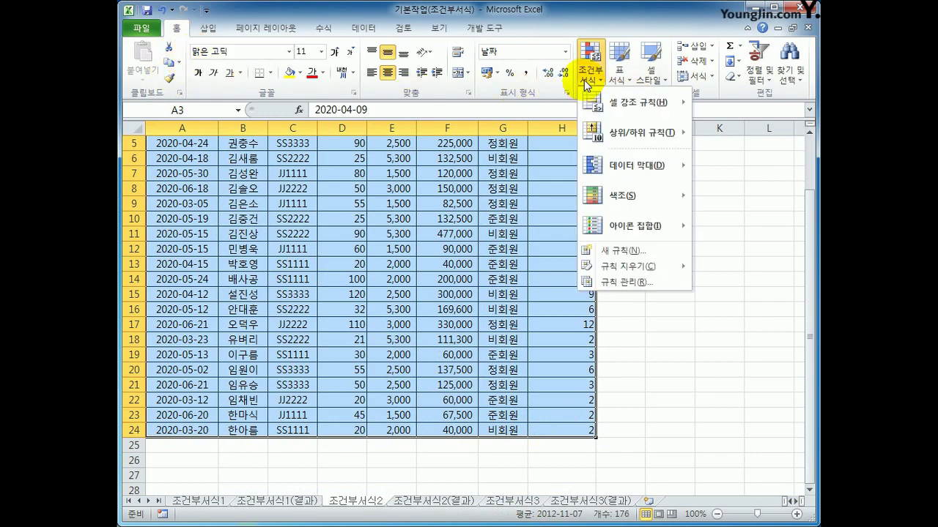
click(614, 252)
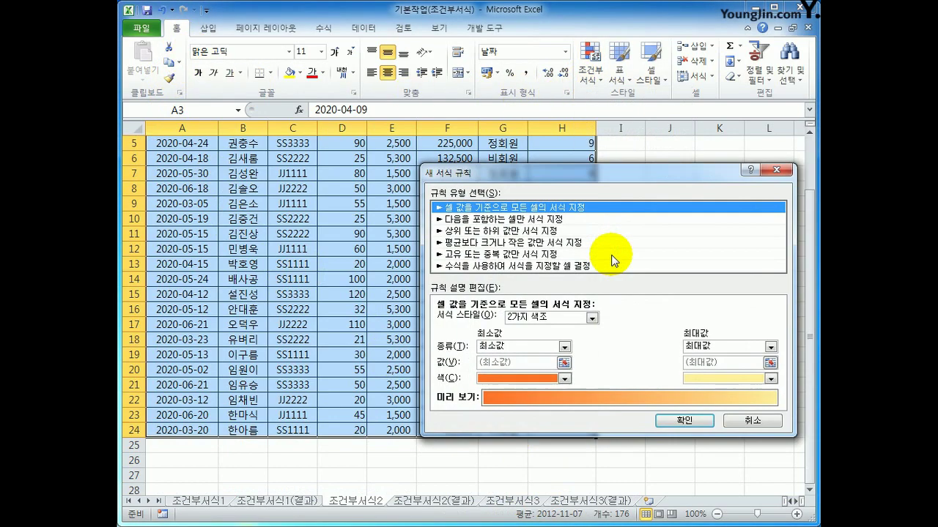
click(603, 262)
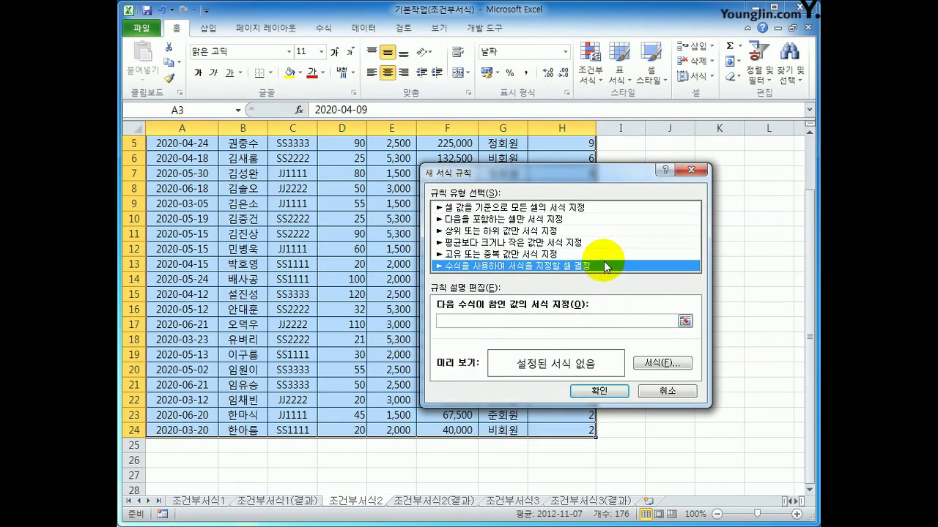
Enter the start of the rule formula, =and(month($A3)=5, with the 주문일자 reference fixed on the column only
click(592, 322)
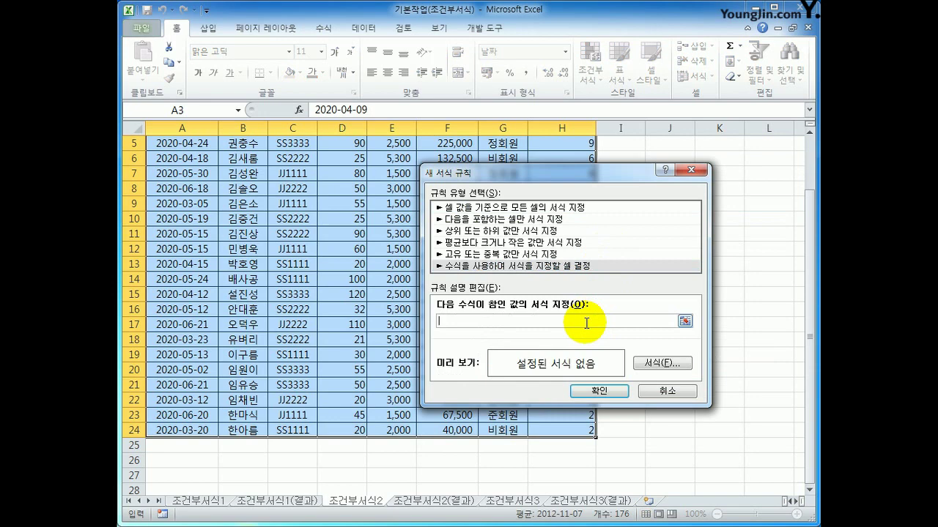
text(=and(month()
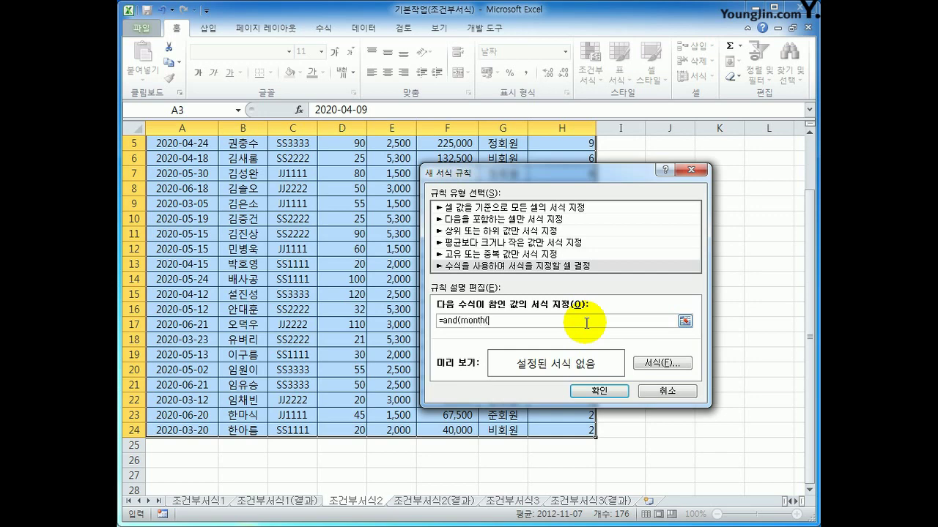
scroll(582, 337, up, 2)
click(188, 174)
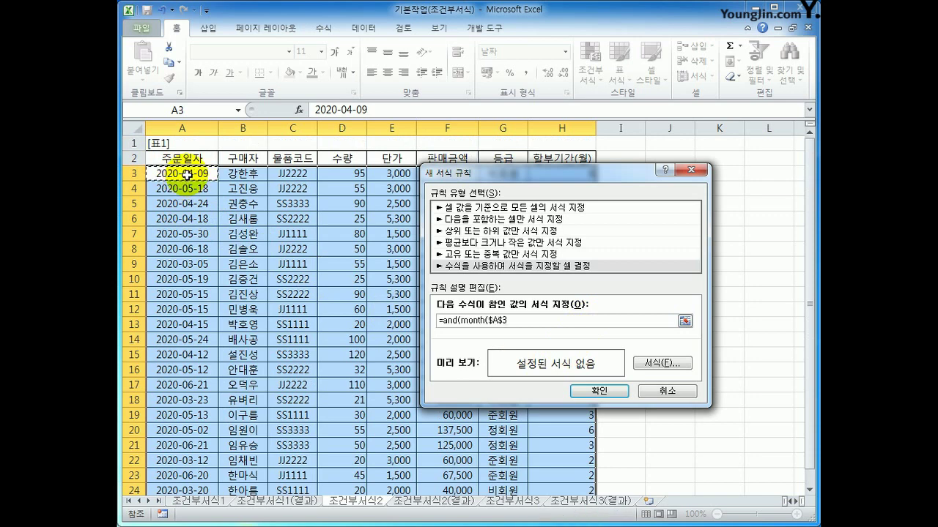
click(502, 320)
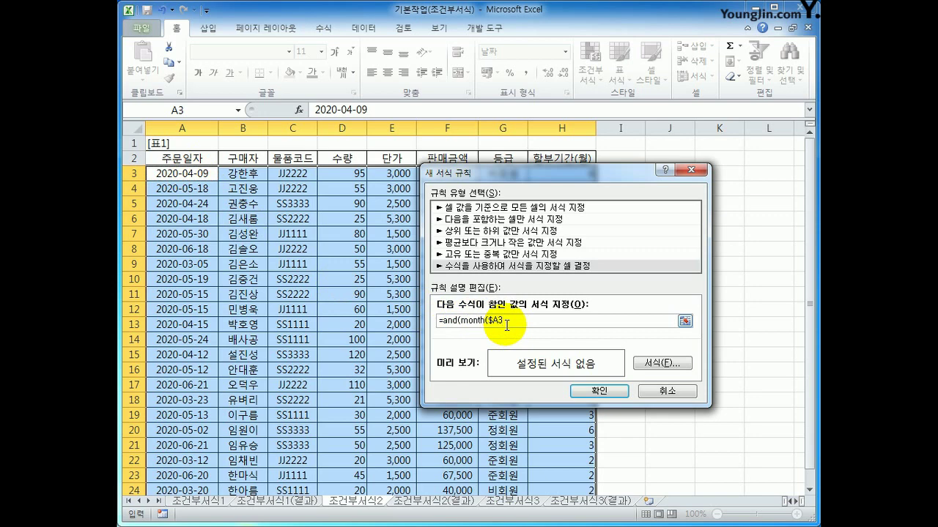
text())
text(=)
text(4)
text(5,)
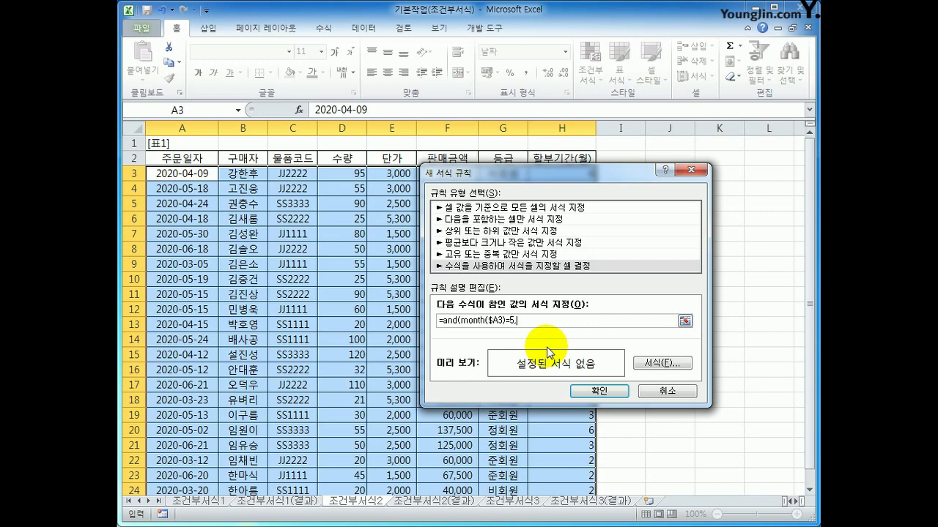
Add the lower-limit condition $H3>=6, for the 할부기간(월) column to the formula, fixing only the column
drag(540, 176, 546, 205)
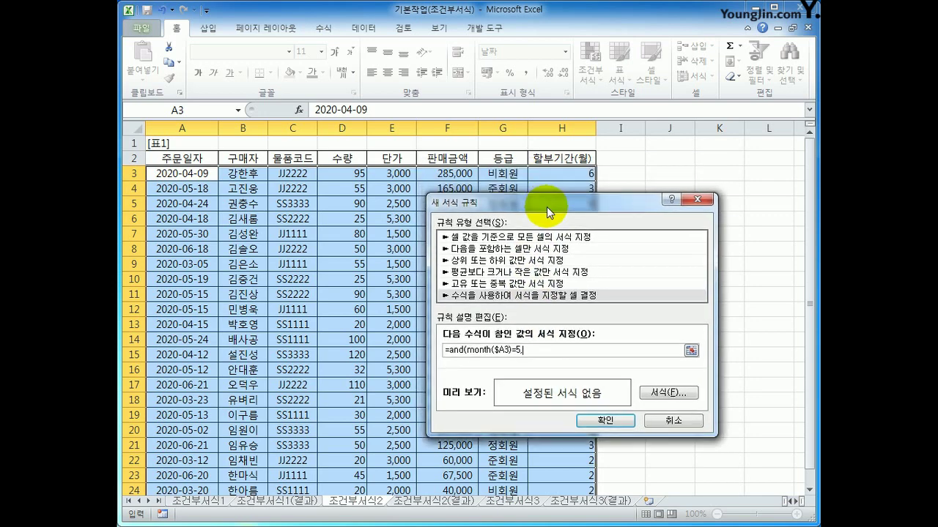
click(563, 175)
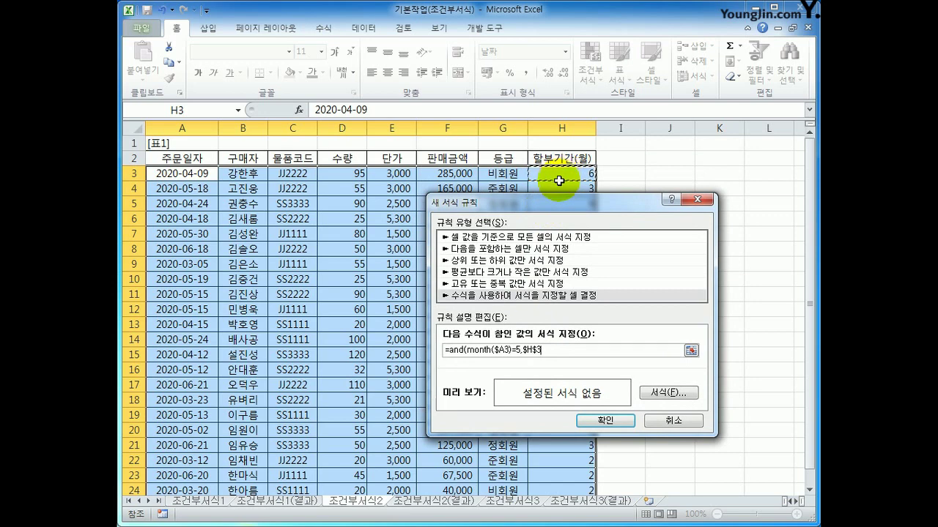
click(541, 350)
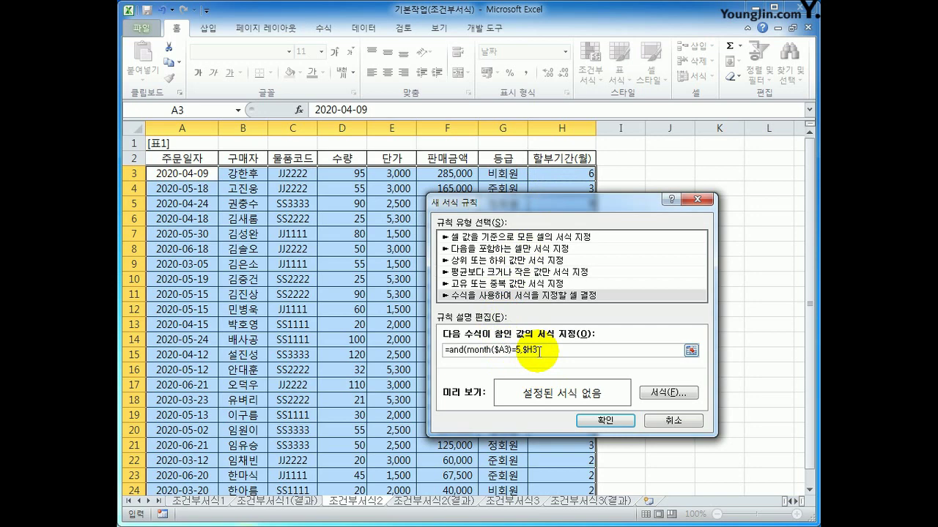
text(>=6,)
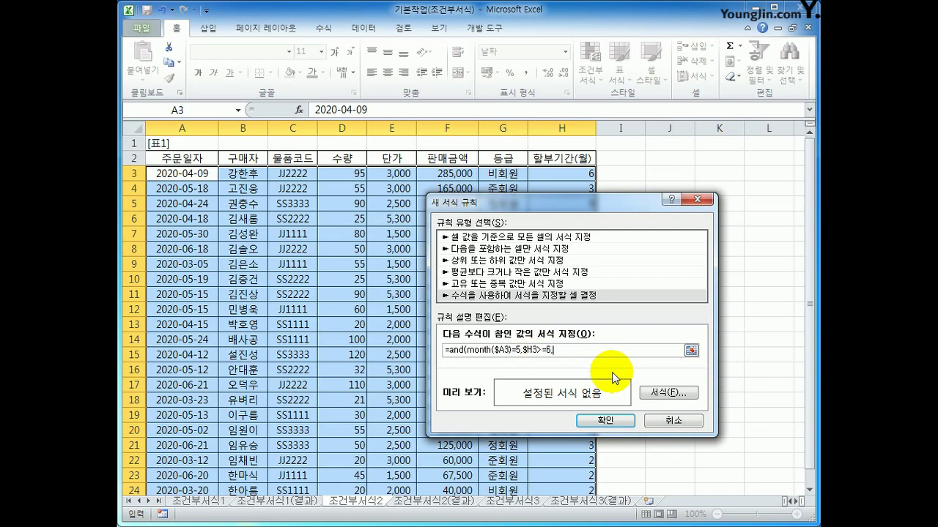
Complete the rule formula with the upper-limit condition $H3<=12) for 할부기간(월), fixing only the column
click(570, 170)
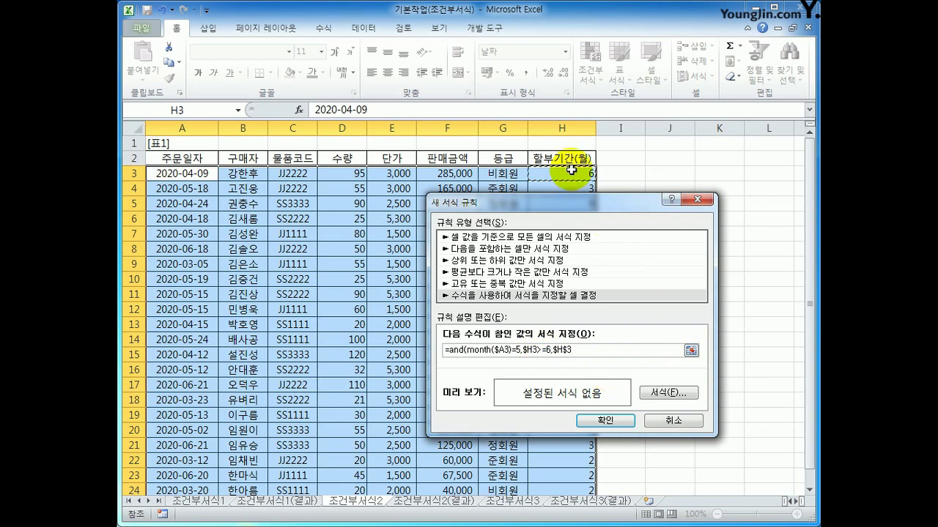
click(578, 352)
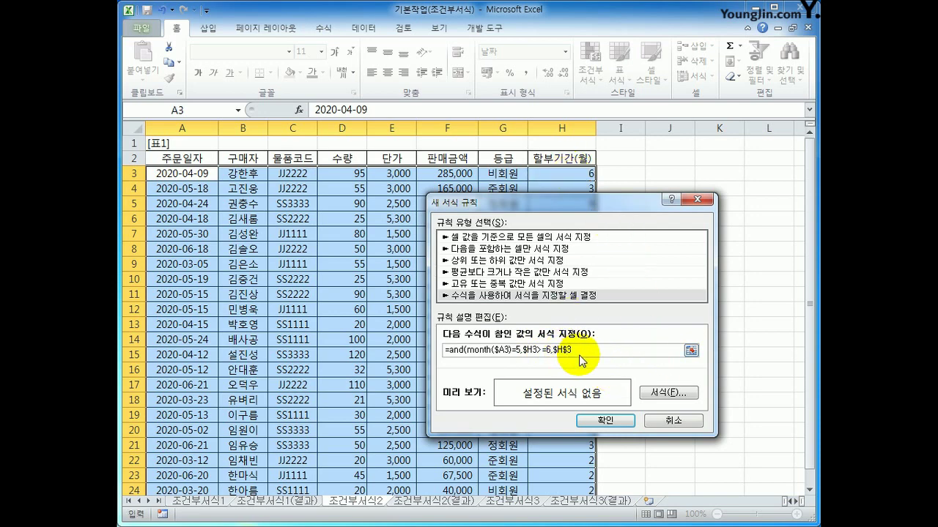
key(F4)
key(F4)
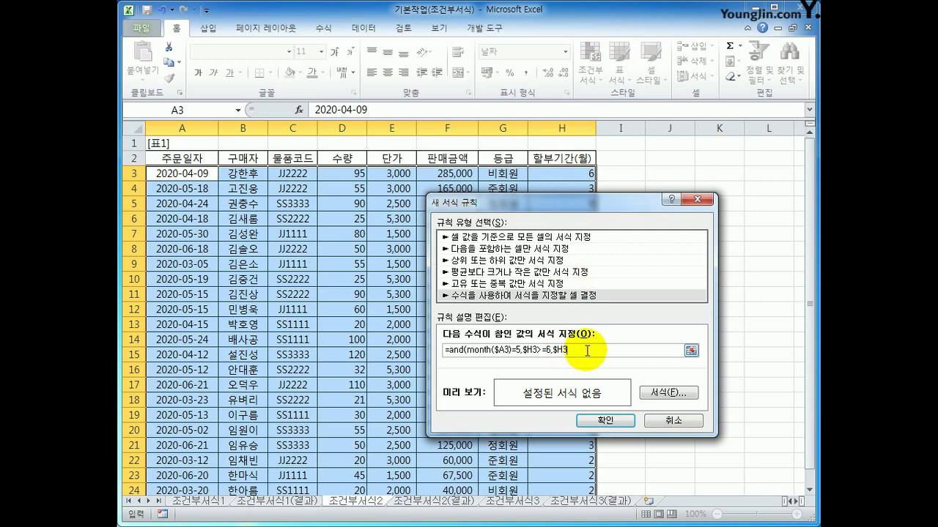
text(<=12)
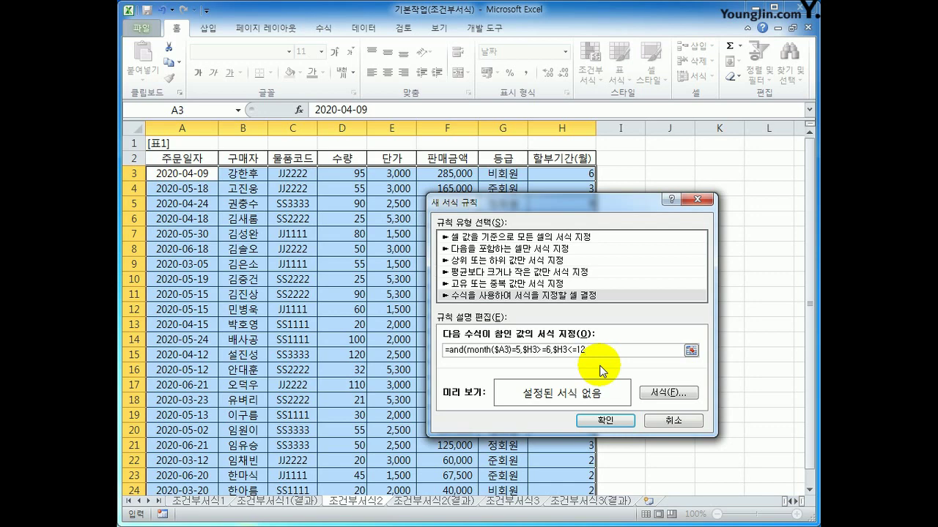
text())
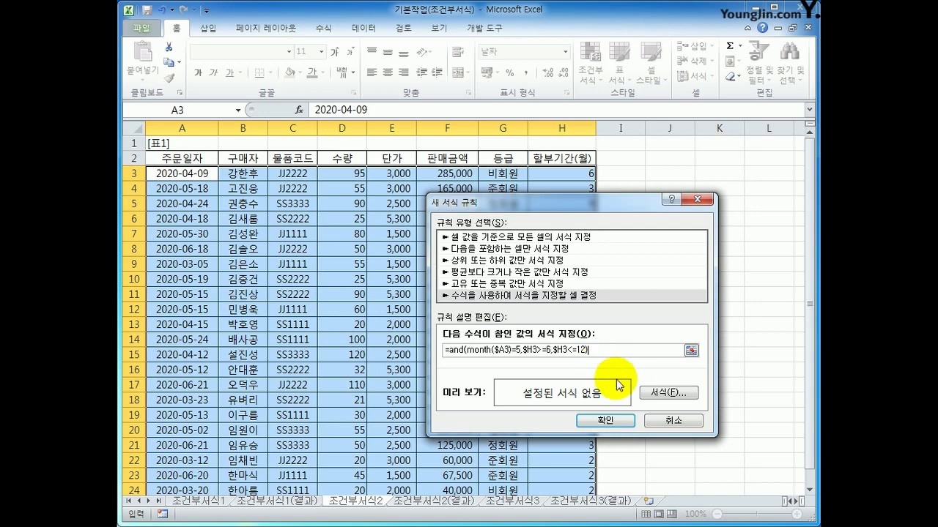
Set the rule's font format to bold italic (굵은 기울임꼴) in standard green and apply the rule to the range
click(658, 395)
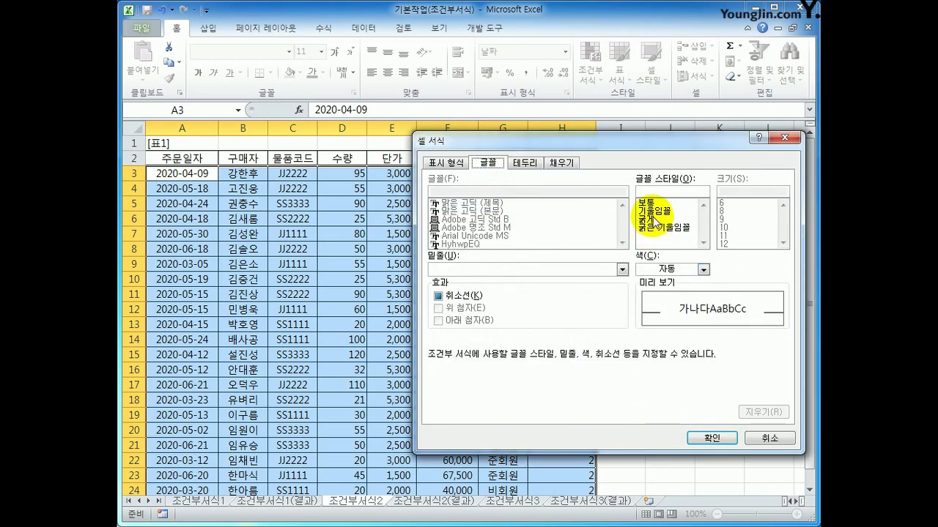
click(667, 229)
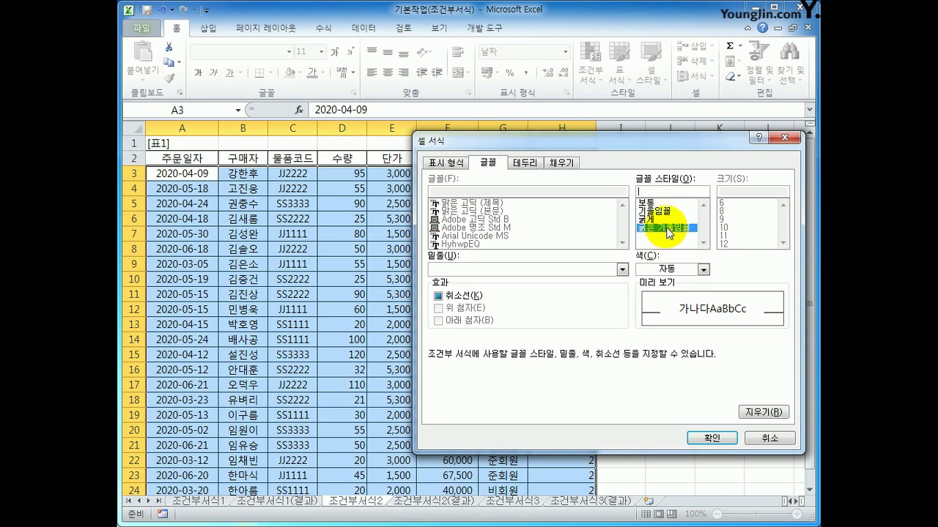
click(703, 269)
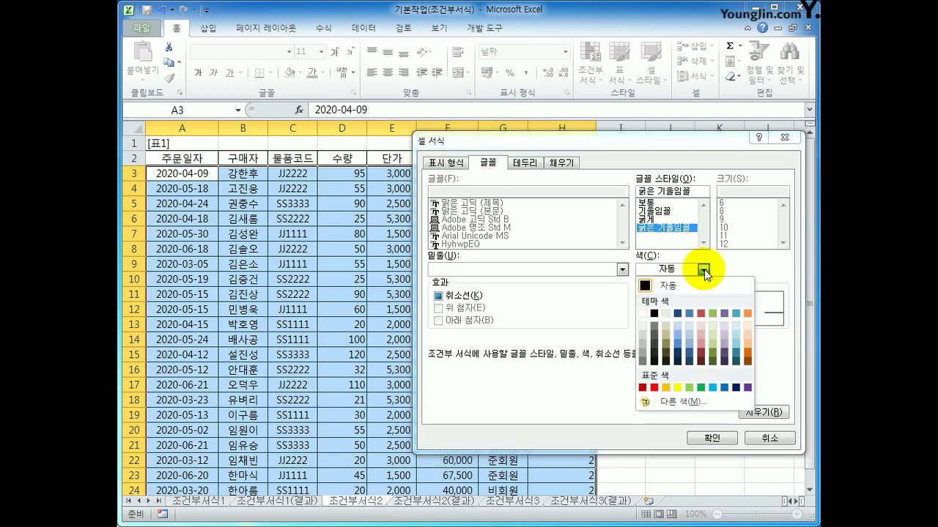
click(701, 388)
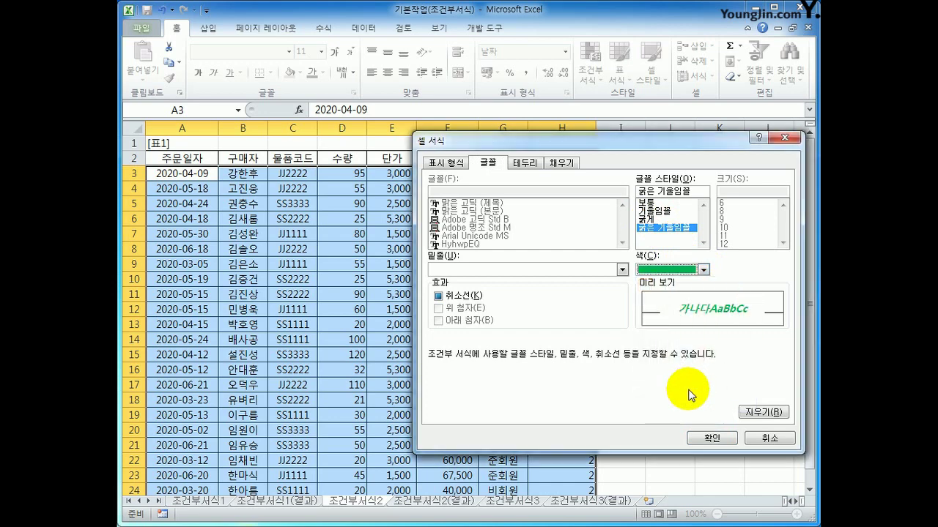
click(696, 443)
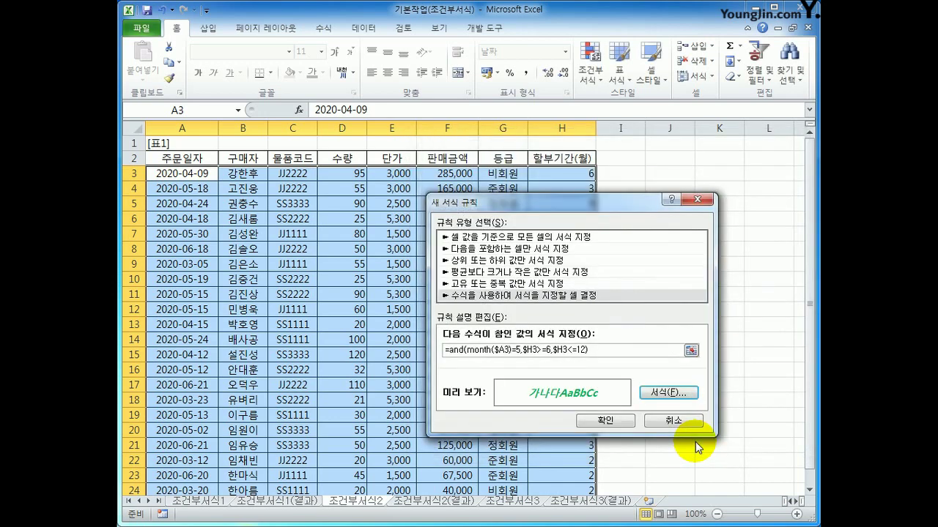
click(612, 418)
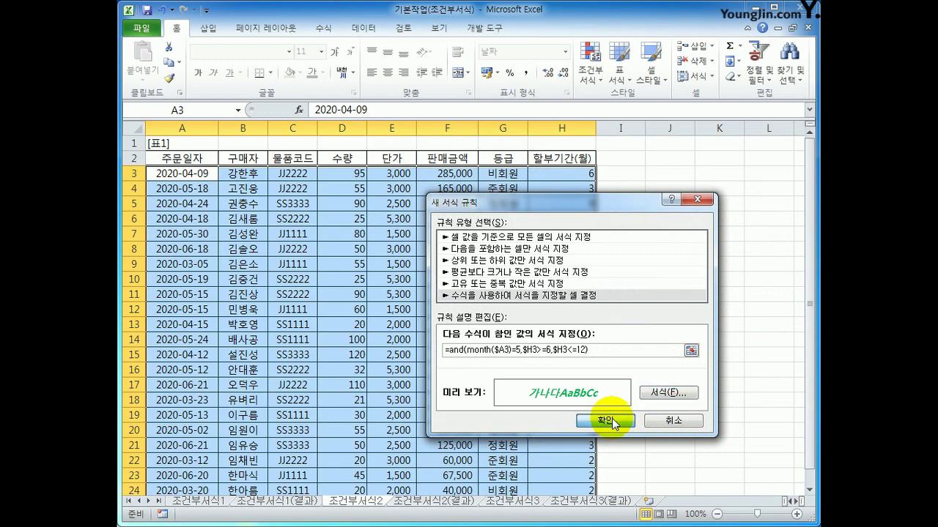
click(690, 402)
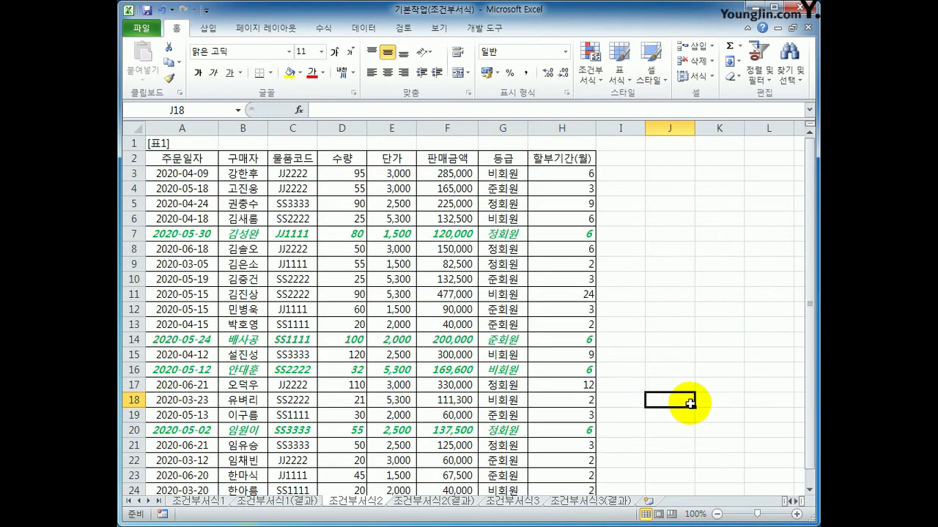
Check the 할부기간(월) and 주문일자 cells of the highlighted rows against the rule conditions
click(588, 231)
scroll(654, 329, down, 2)
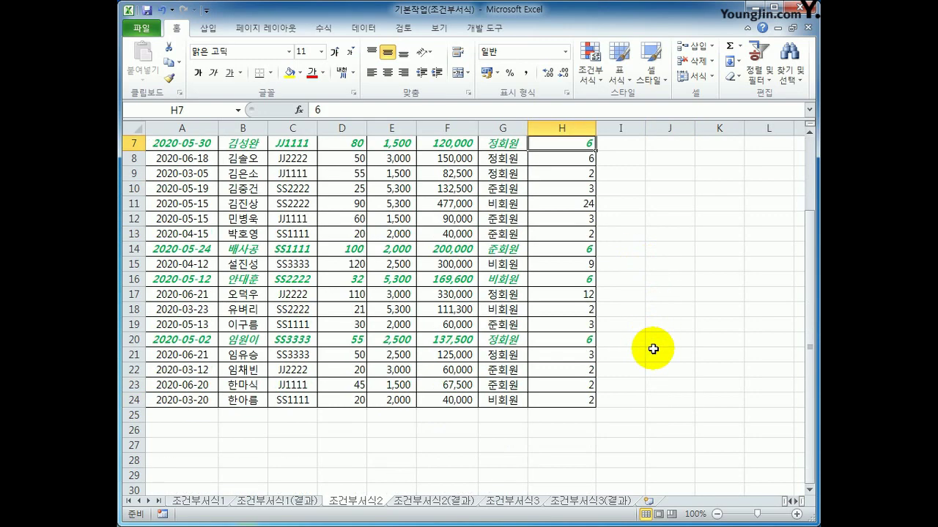
scroll(653, 348, up, 2)
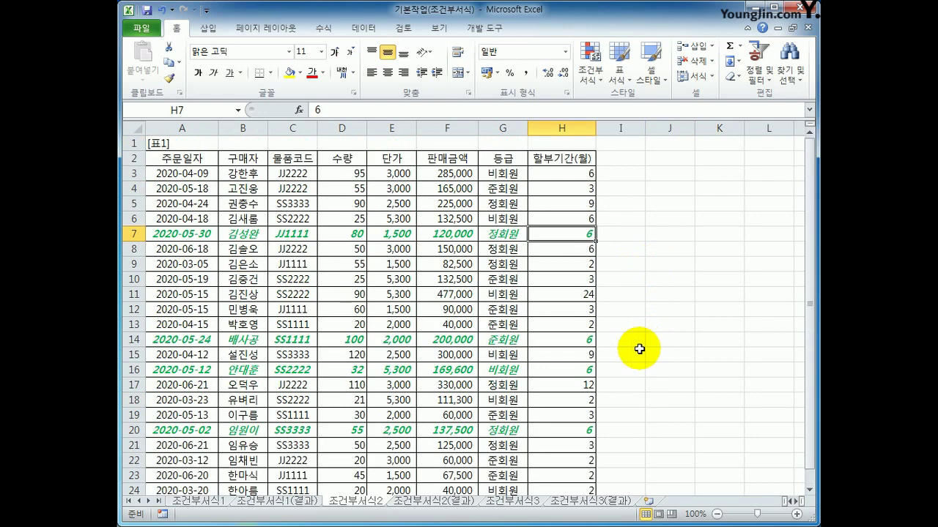
click(208, 233)
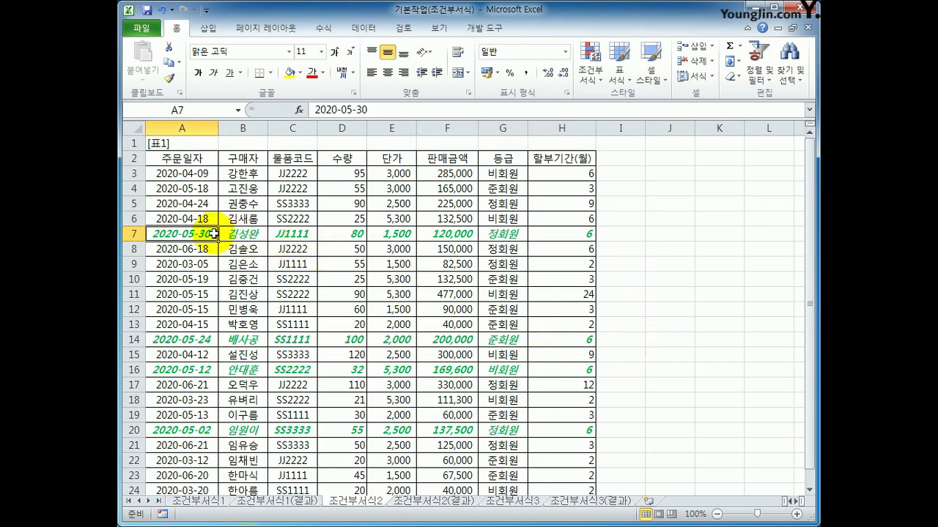
click(196, 338)
click(202, 369)
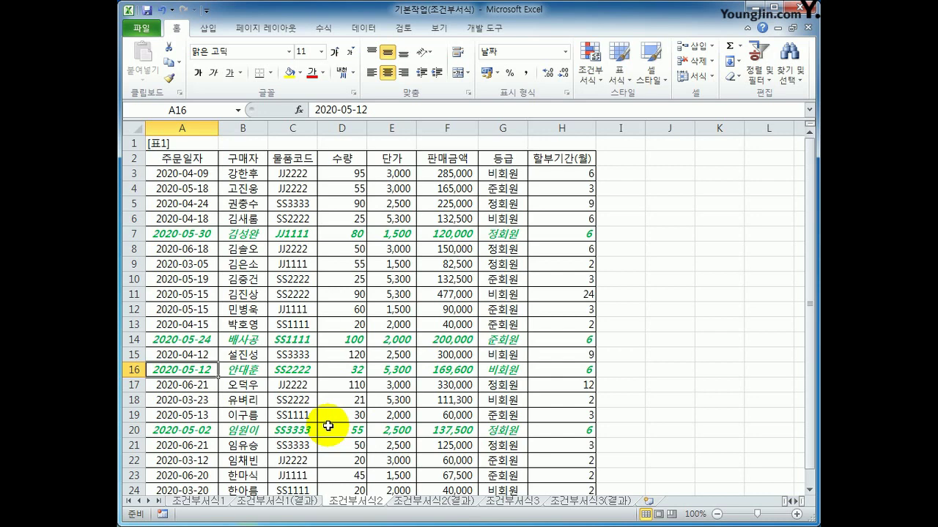
Compare the formatted table with the 조건부서식2(결과) sheet
click(412, 504)
click(356, 501)
click(419, 503)
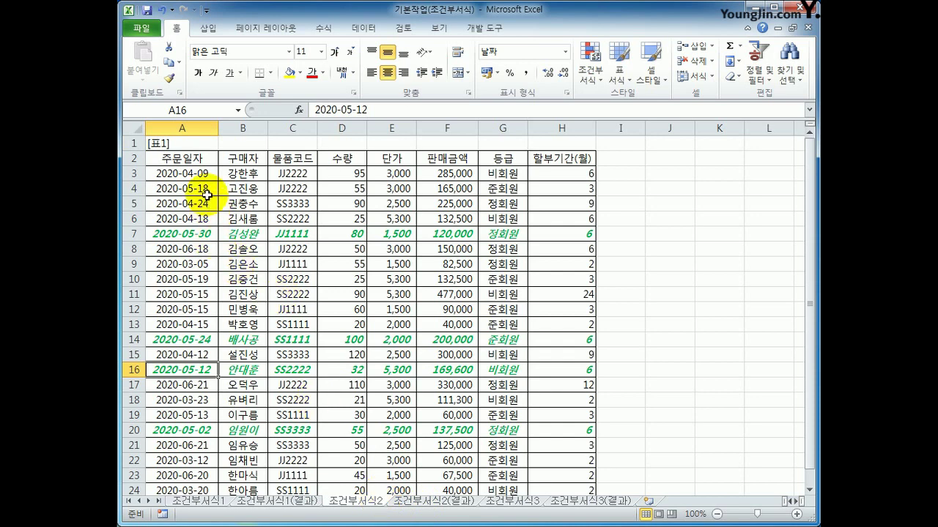
Review the formula of the conditional formatting rule on A3:H24 in the rules manager, leaving it as is
drag(179, 176, 564, 456)
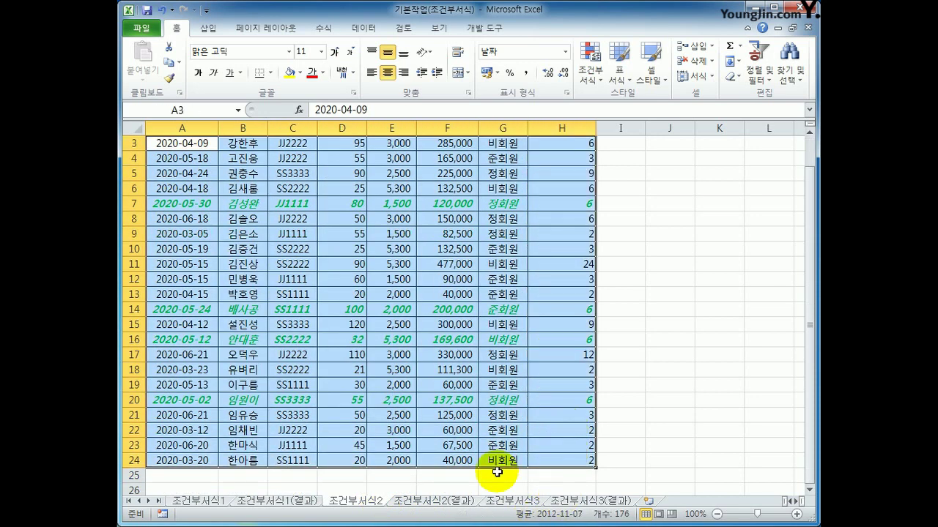
click(591, 70)
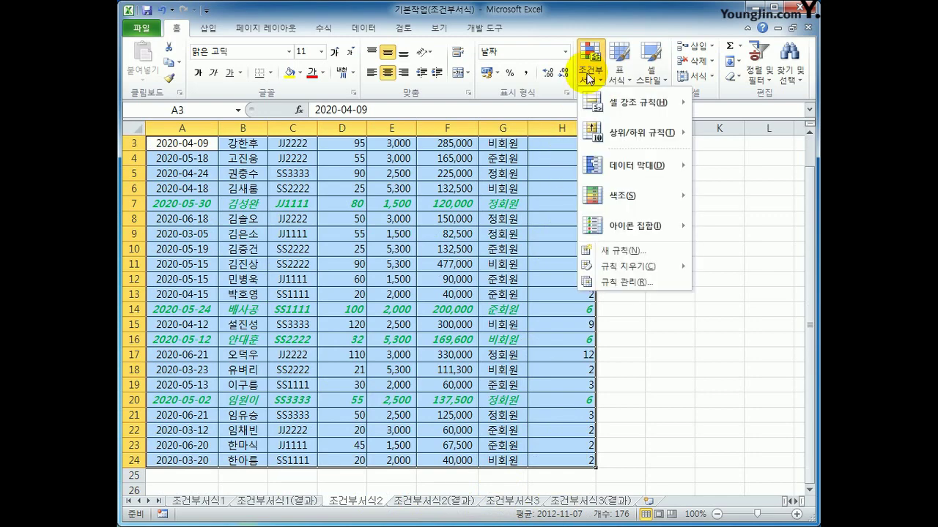
click(612, 282)
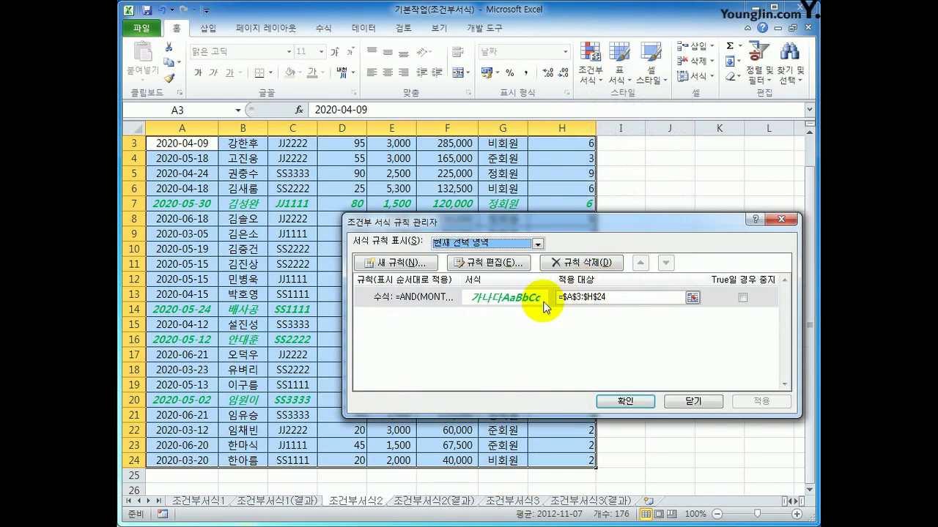
click(490, 302)
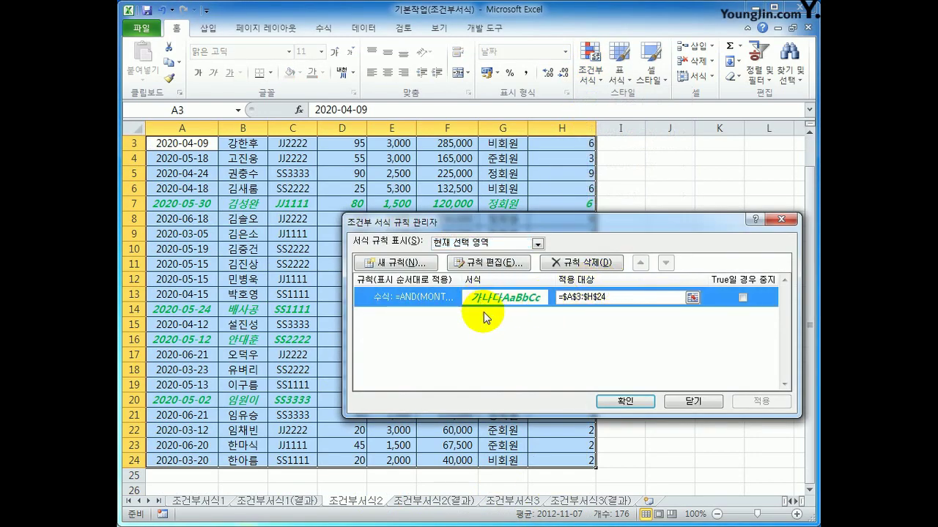
click(494, 265)
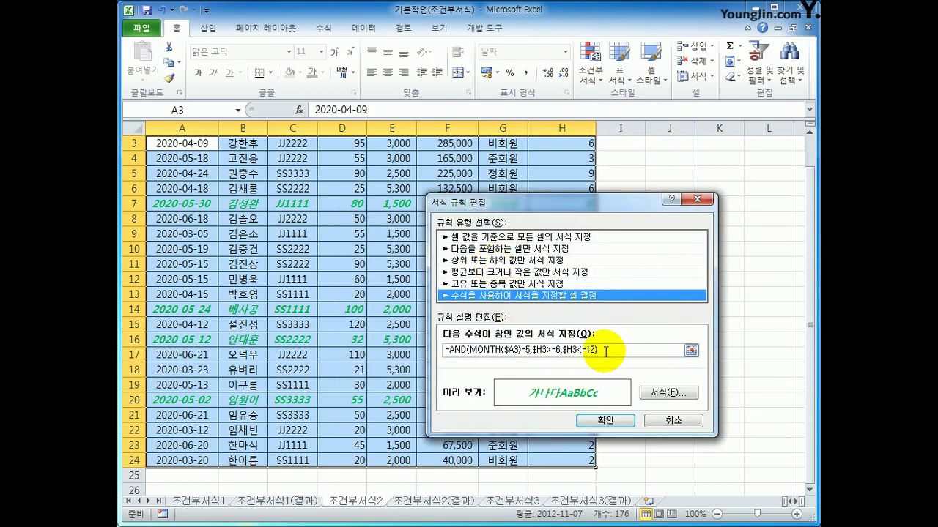
drag(599, 350, 443, 350)
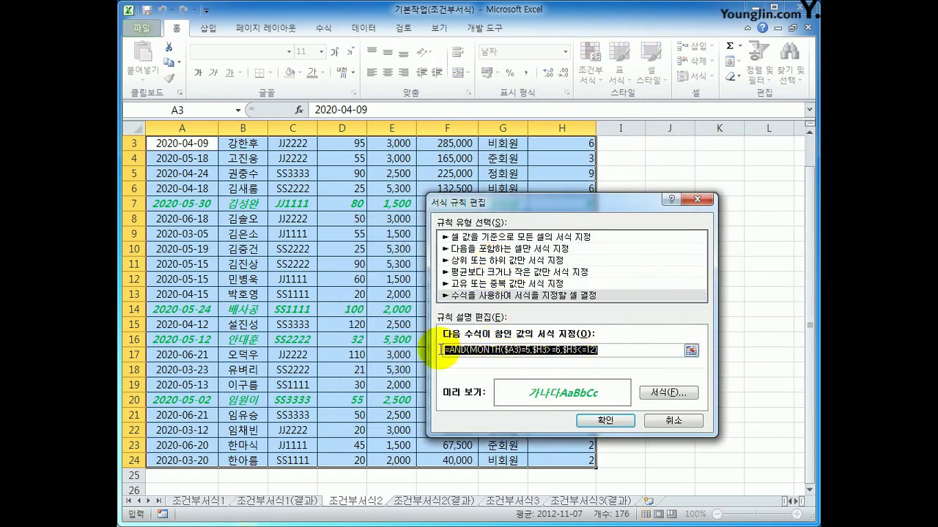
click(665, 422)
click(691, 402)
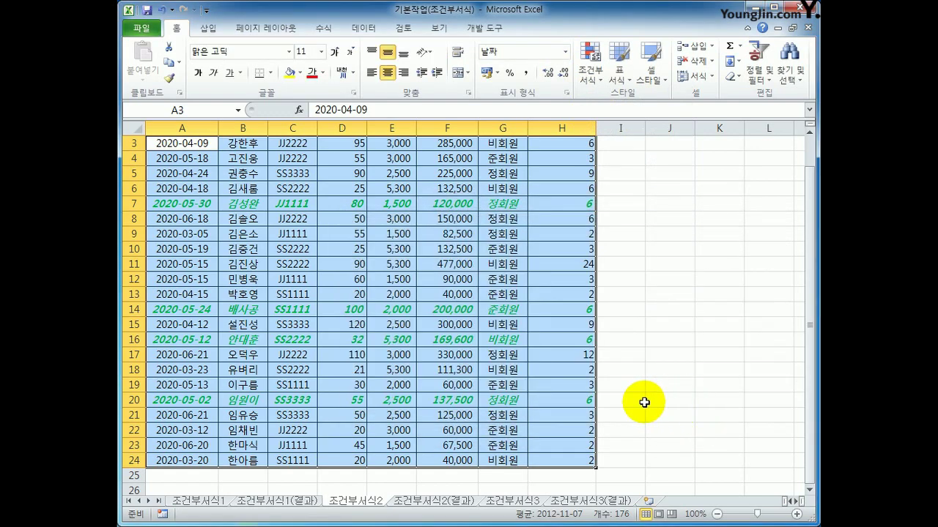
View the options for clearing conditional formatting rules from selected cells or the entire sheet
click(594, 77)
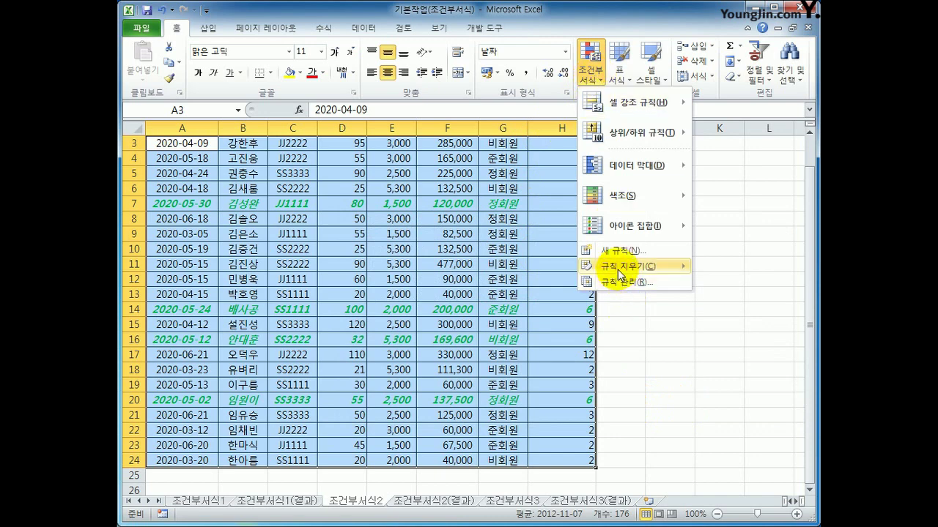
mouse_move(630, 267)
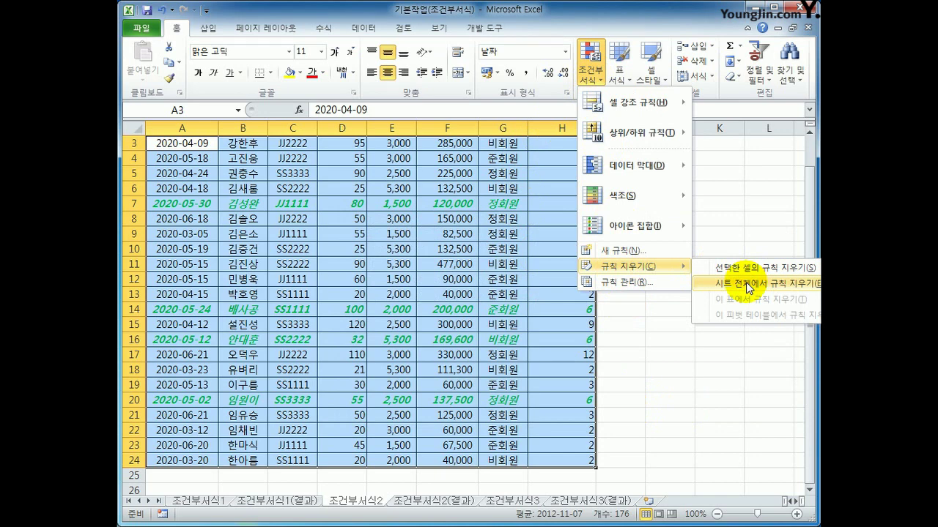
click(505, 324)
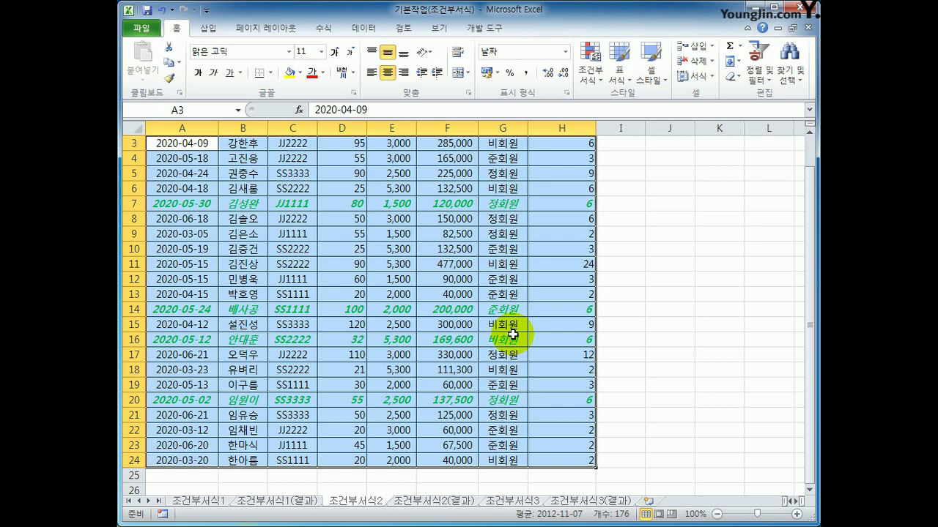
On the 조건부서식3 sheet, start a new formula-based conditional formatting rule for the data range A3:H37
click(512, 501)
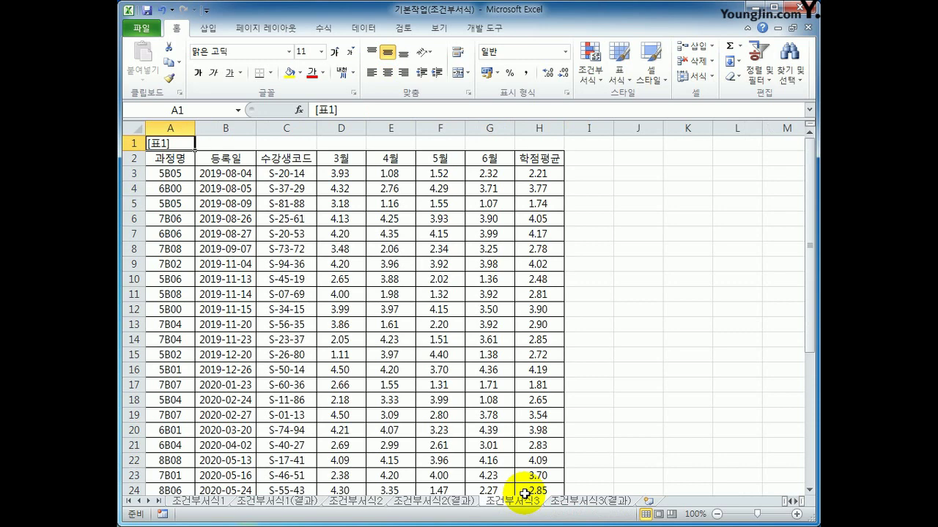
click(306, 176)
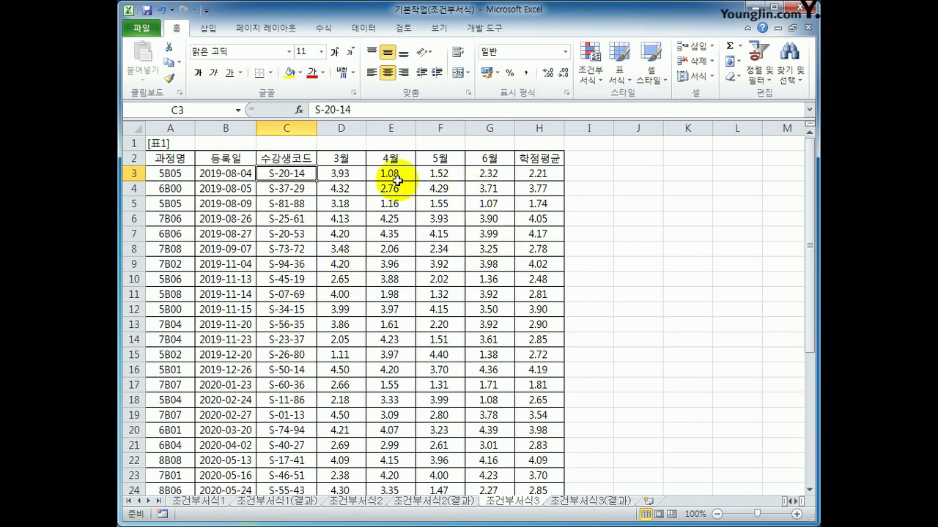
click(537, 174)
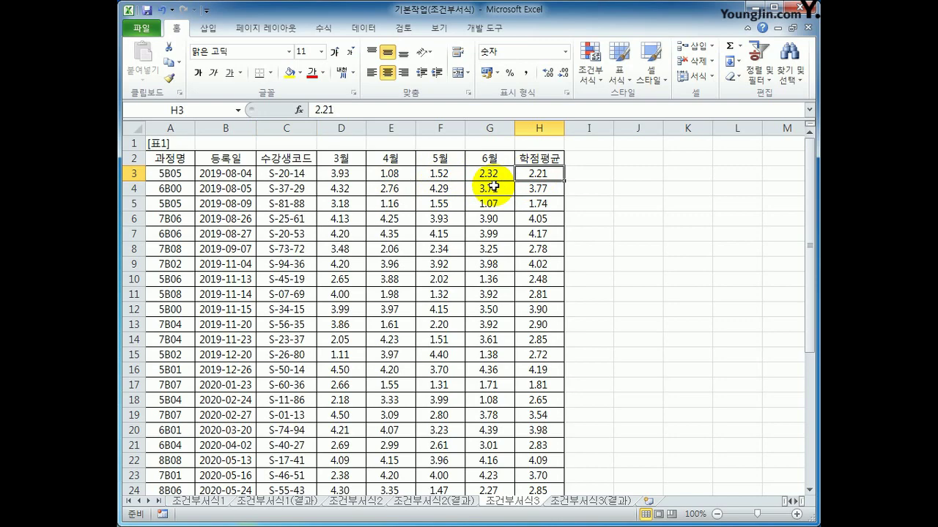
click(169, 173)
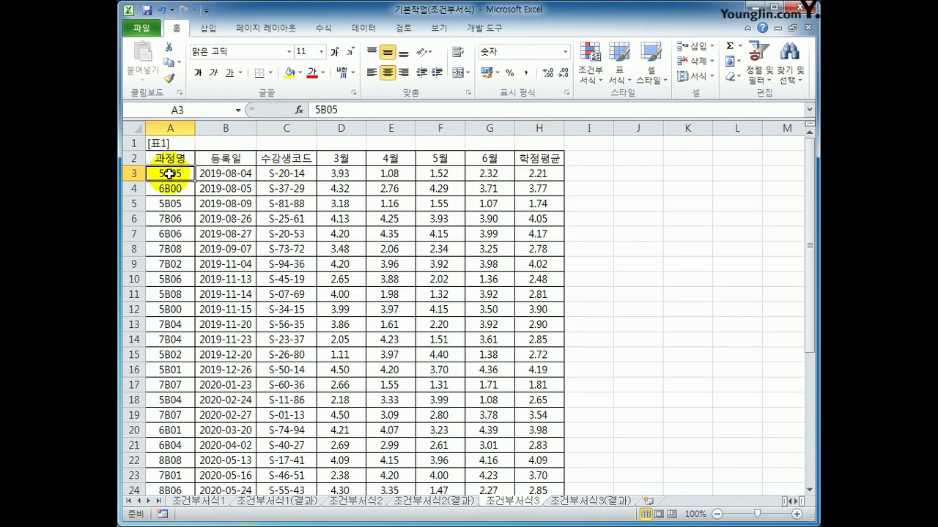
drag(169, 173, 532, 474)
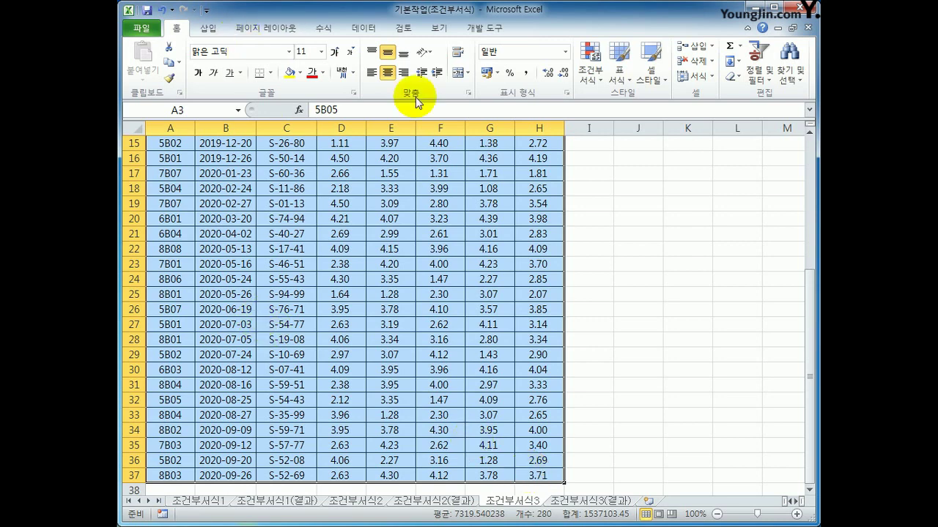
click(592, 76)
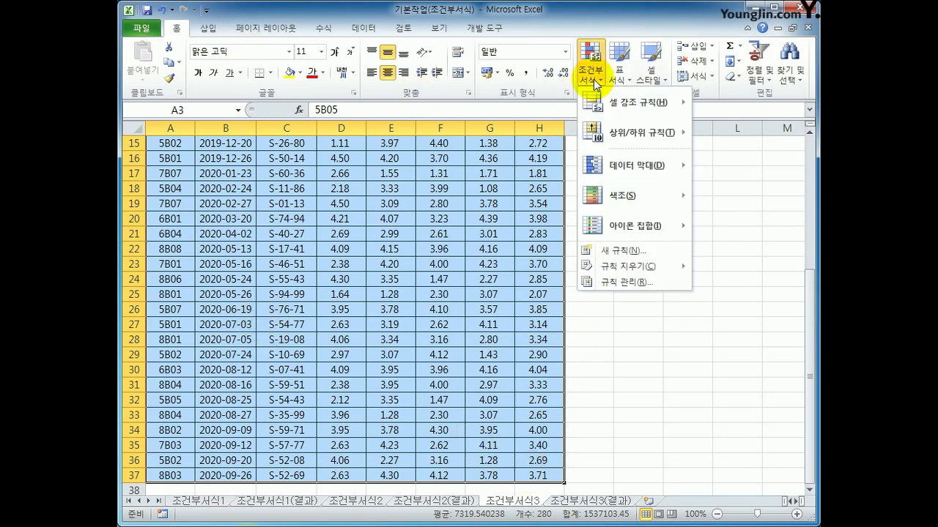
click(611, 251)
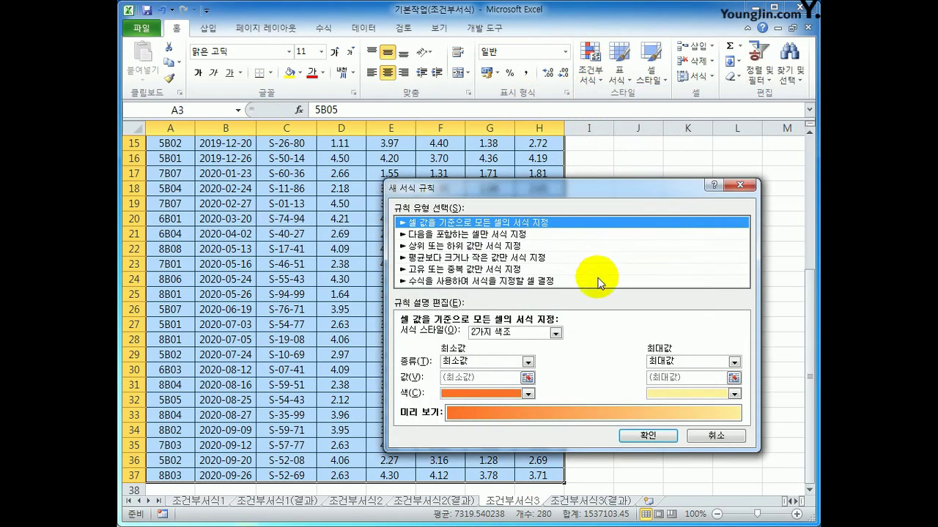
click(512, 280)
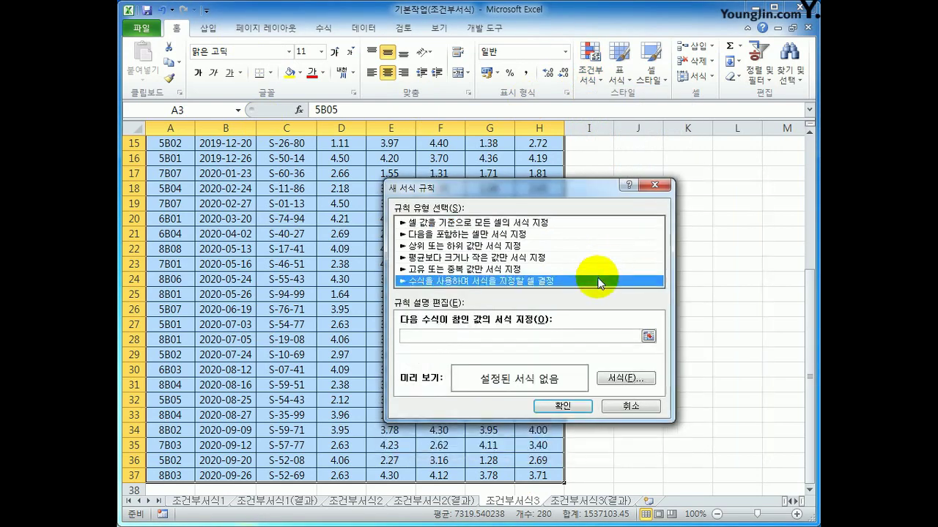
click(571, 335)
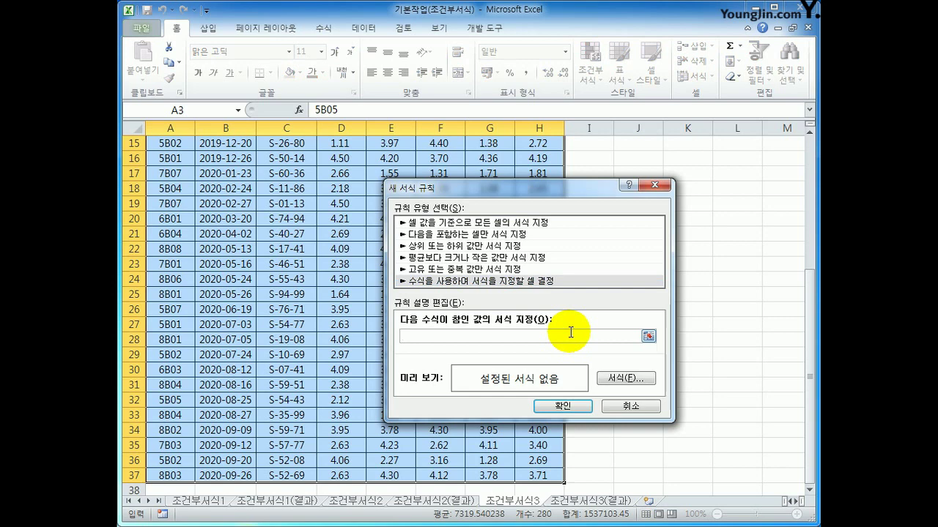
Begin the rule formula with =and(mid($C3,4,1)="4", to test the fourth character of 수강생코드, fixing only the column
text(ㅋ)
text(and()
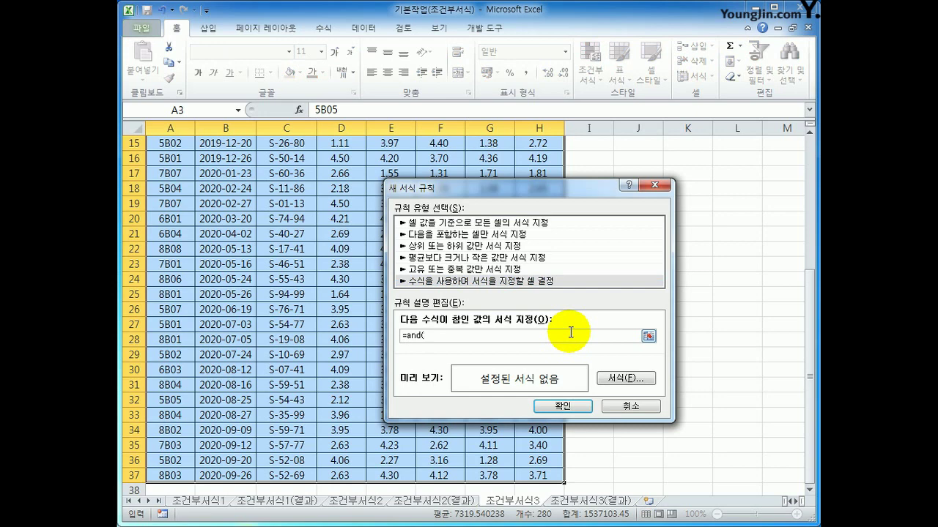
scroll(571, 332, up, 5)
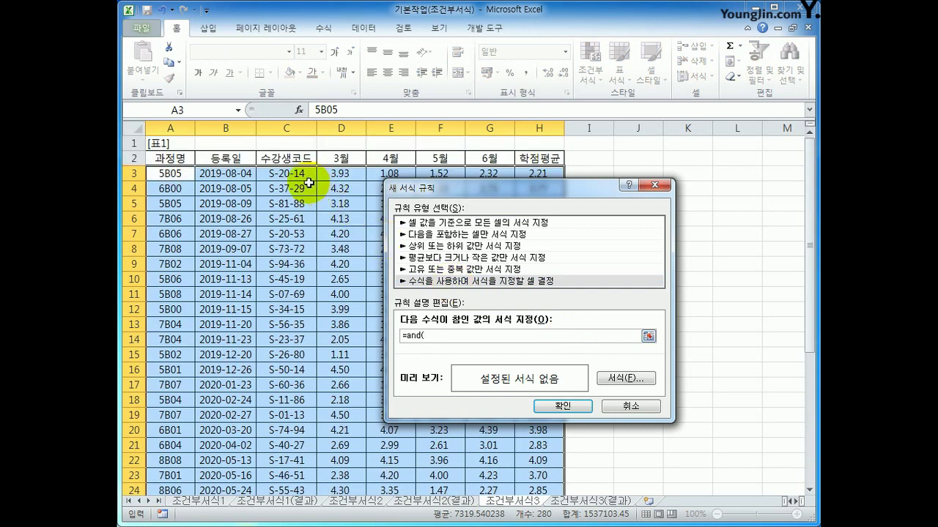
text(mid()
click(305, 178)
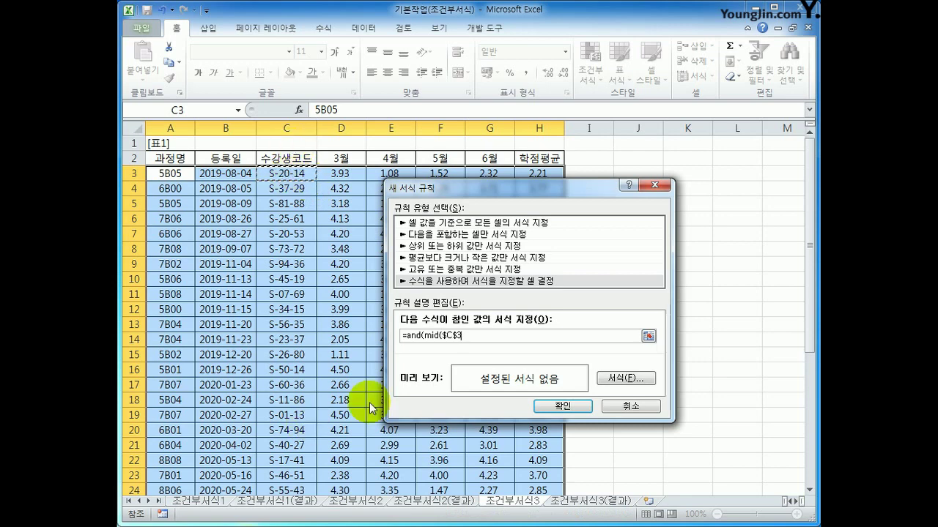
click(455, 335)
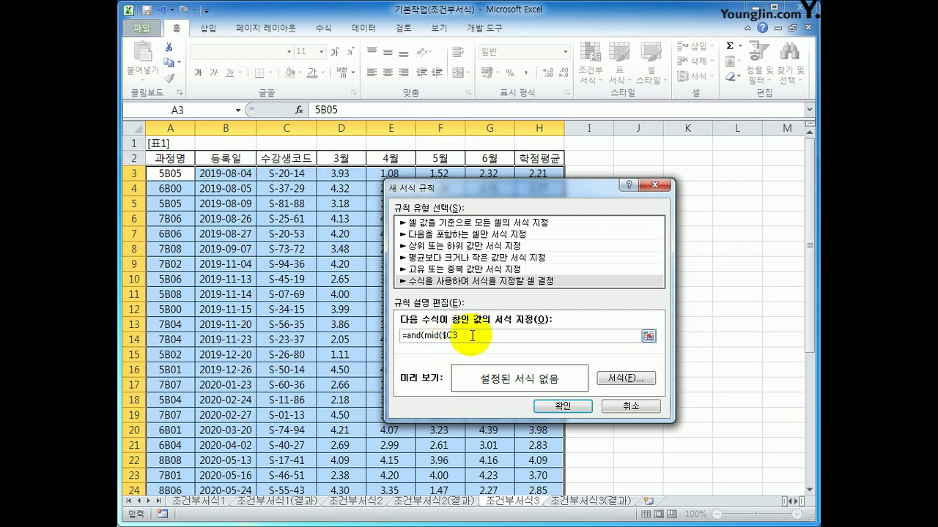
text(,4,1))
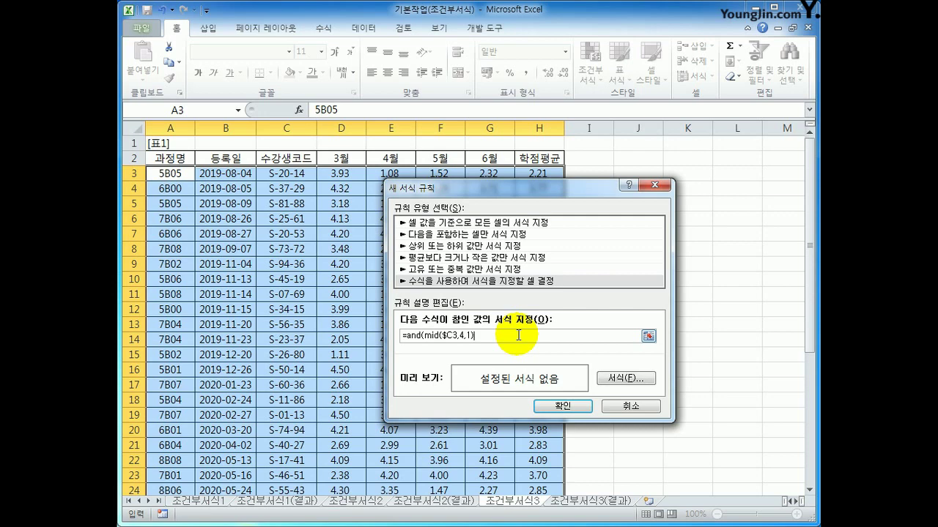
text(="4",)
Complete the rule formula with the condition $H3>=3.0) for 학점평균, fixing only the column
click(539, 170)
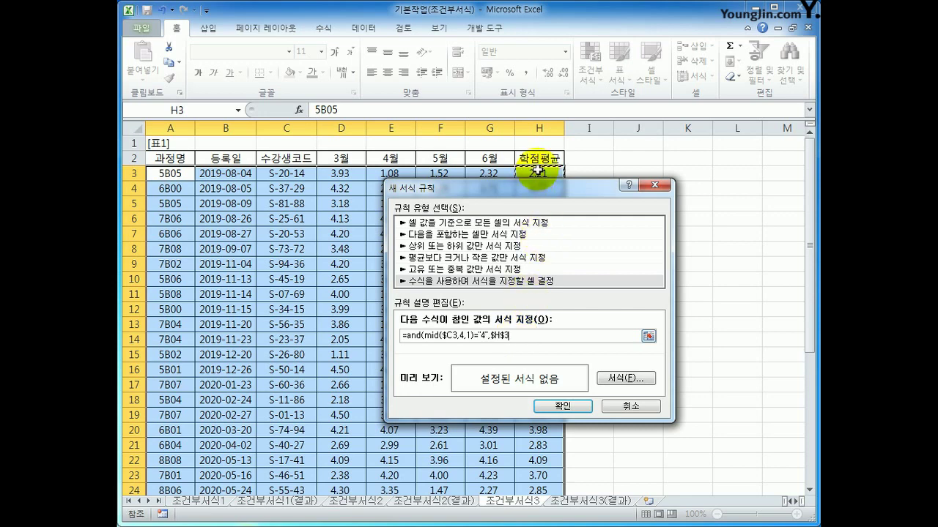
click(505, 340)
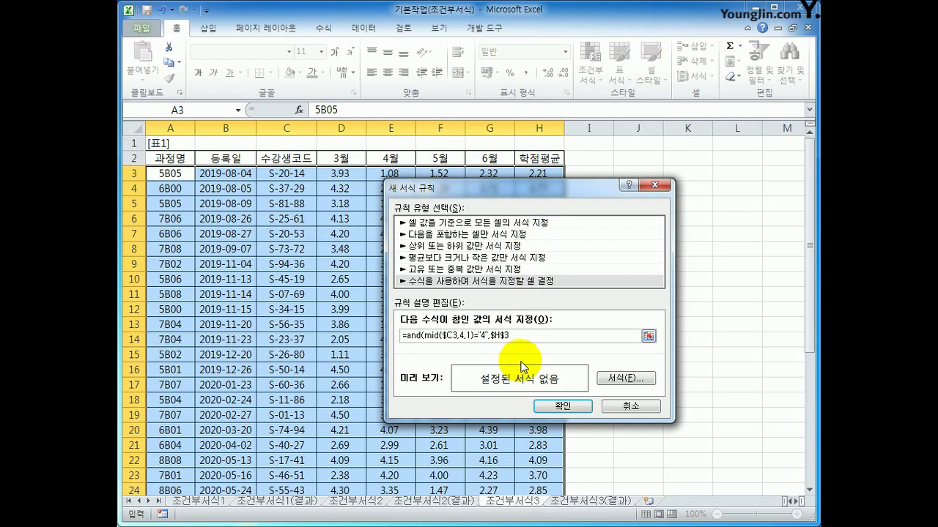
key(BackSpace)
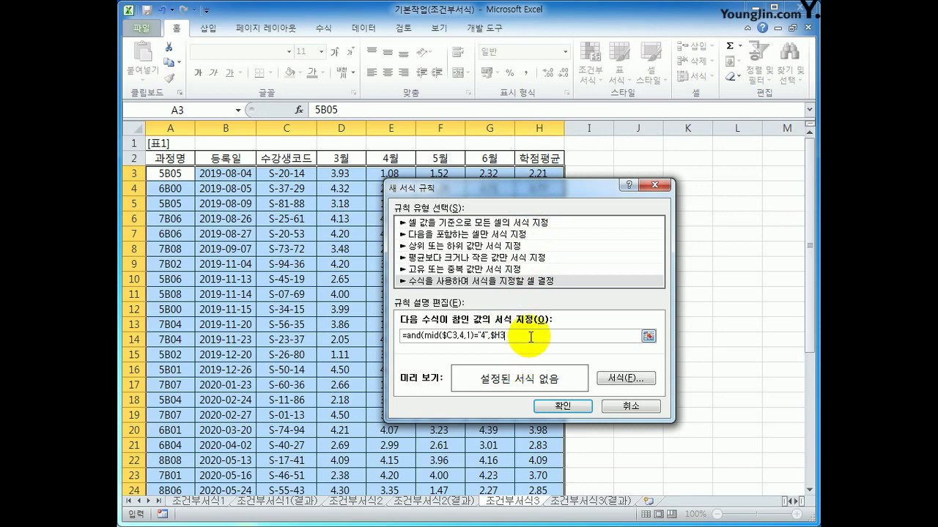
text(>=3.0))
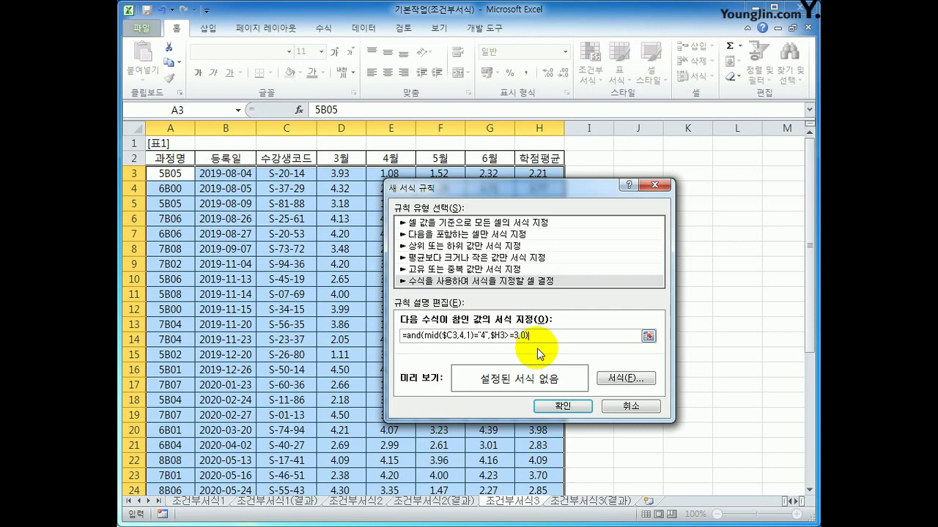
Apply the rule with a bold italic (굵은 기울임꼴) font in standard blue, and auto-fit the 등록일 column's width
click(626, 380)
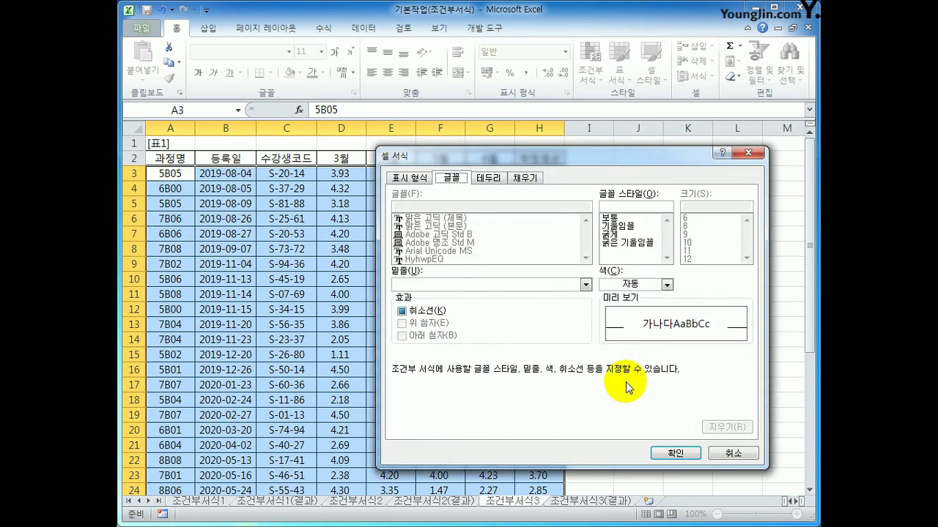
click(621, 243)
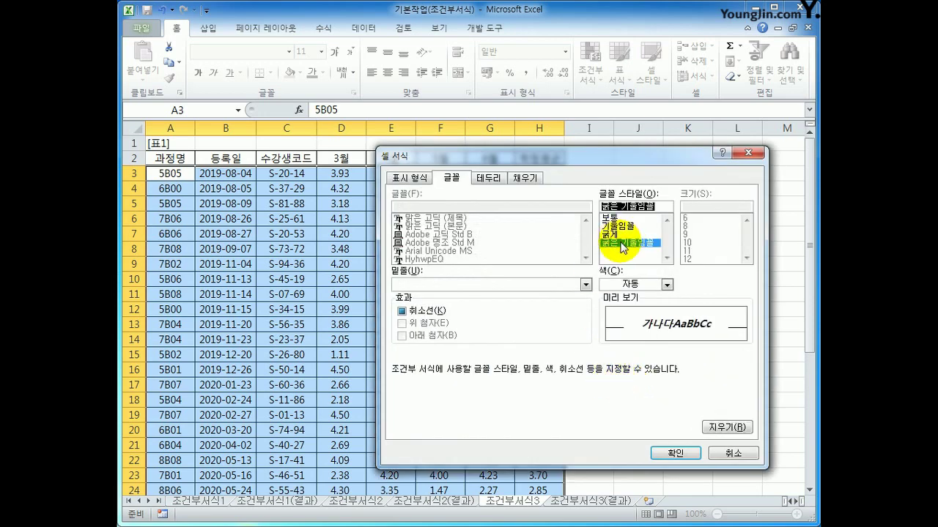
click(665, 286)
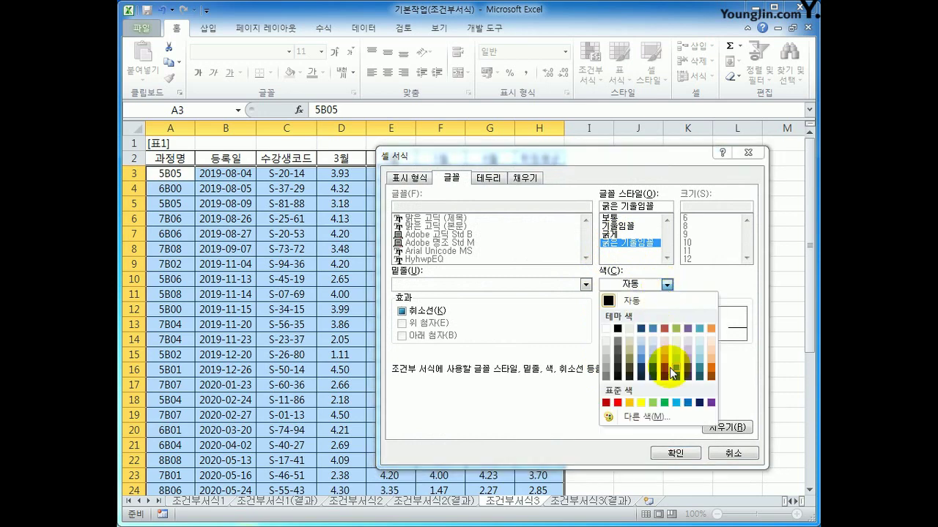
click(685, 403)
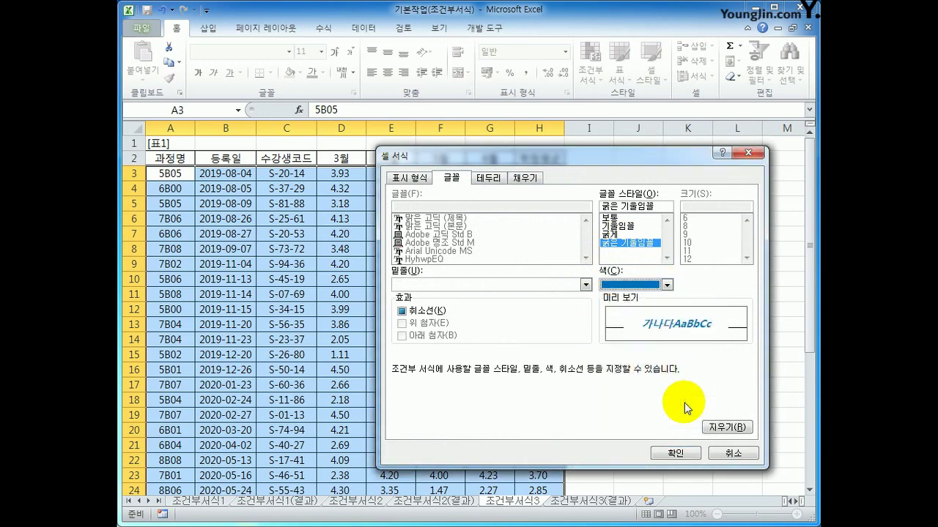
click(675, 453)
click(563, 406)
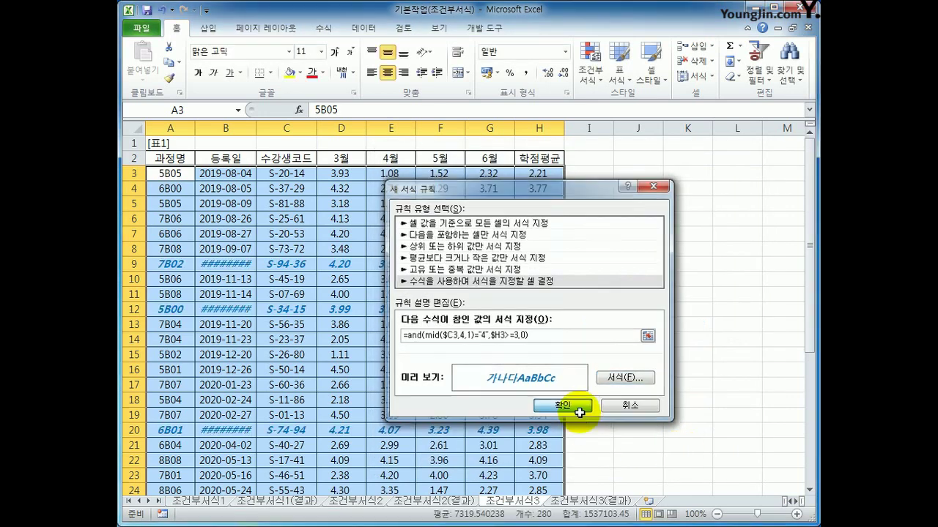
double_click(255, 123)
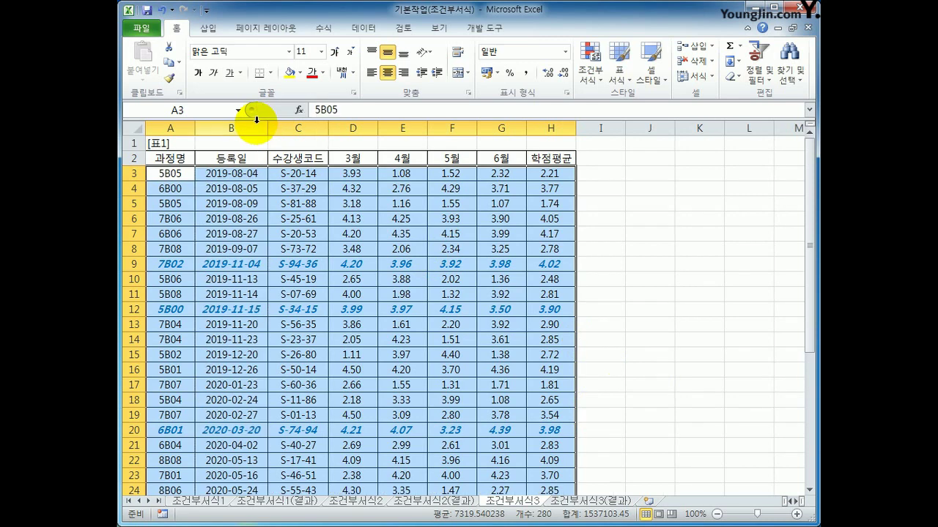
Check the 수강생코드 and 학점평균 cells of the highlighted rows, and compare the table with the 조건부서식3(결과) sheet
click(308, 264)
click(312, 308)
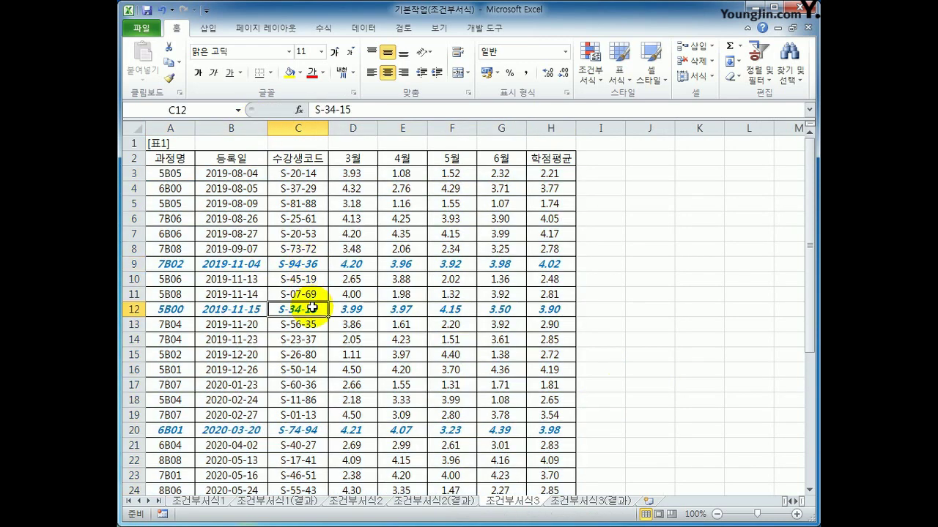
click(296, 431)
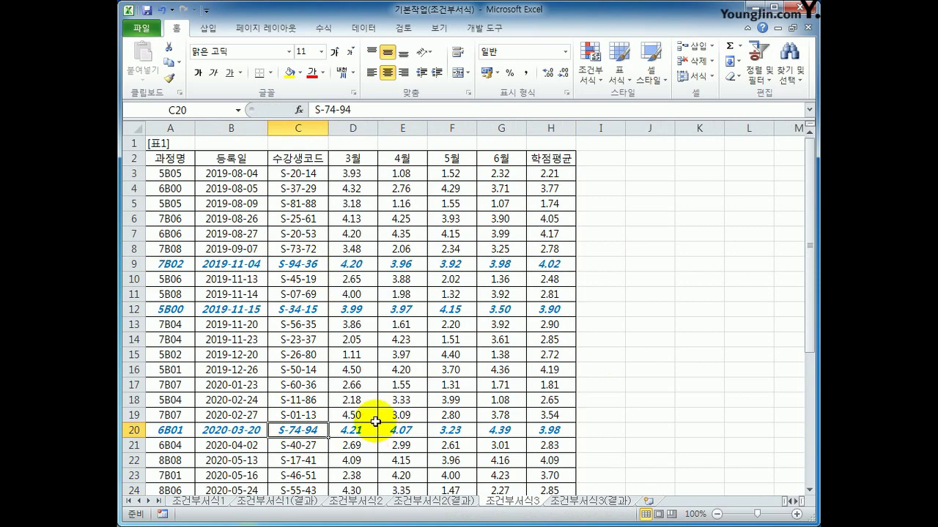
click(554, 264)
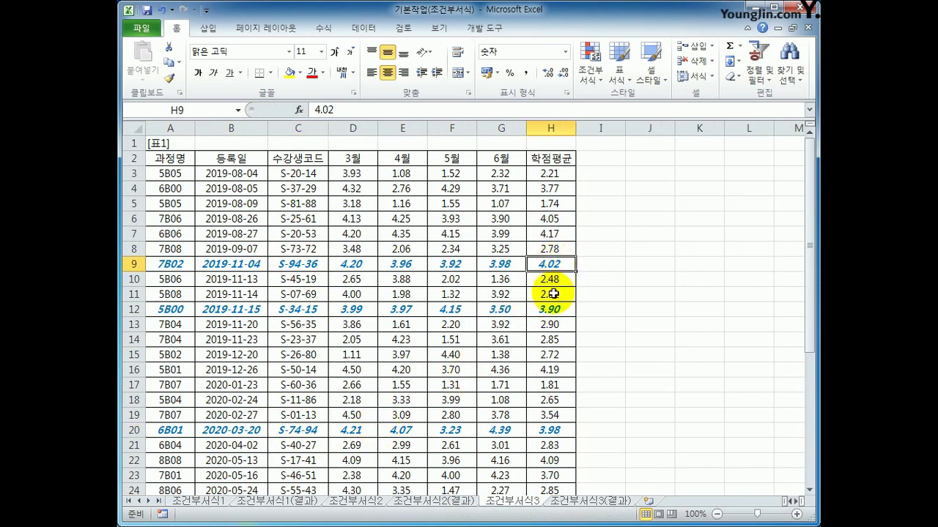
click(554, 309)
click(551, 430)
scroll(577, 426, down, 3)
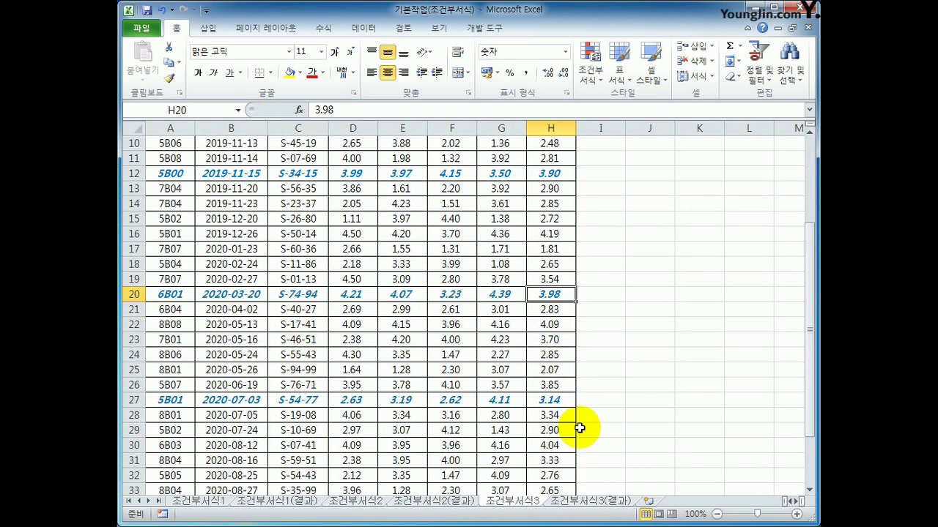
click(549, 399)
scroll(563, 410, up, 3)
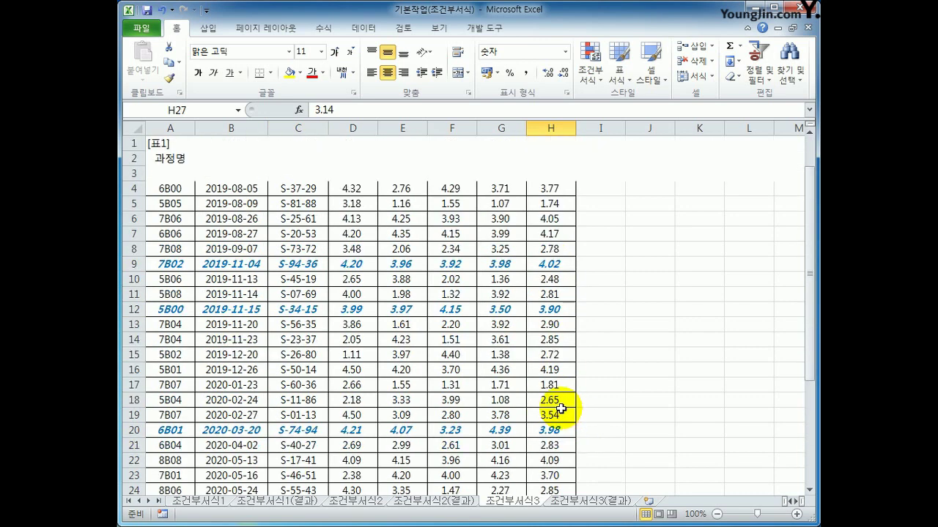
click(586, 501)
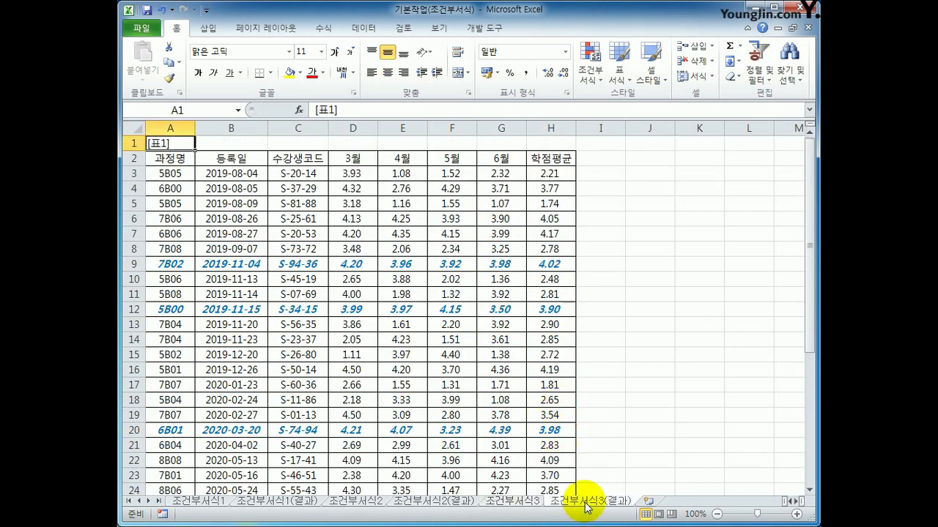